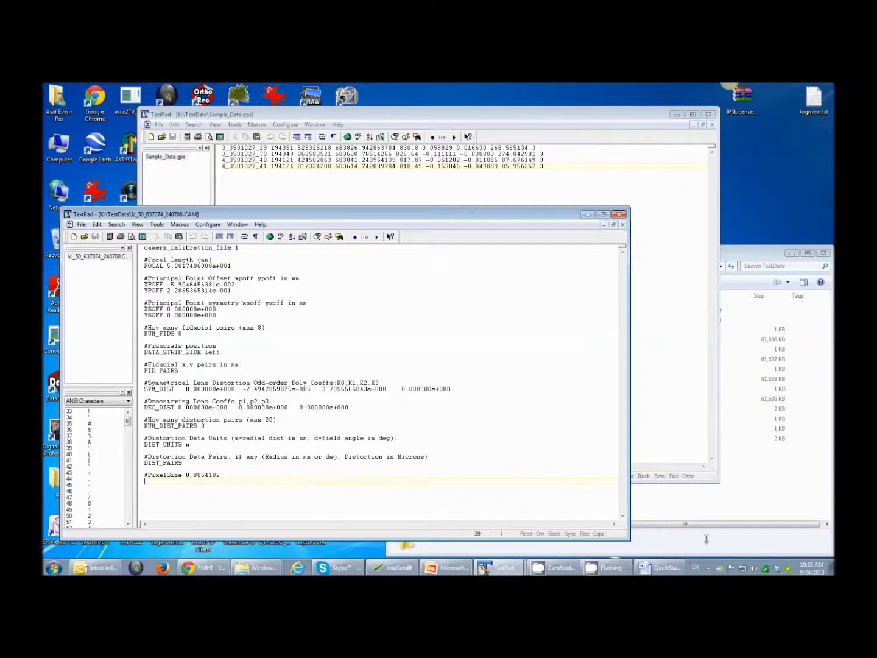
pyautogui.click(748, 490)
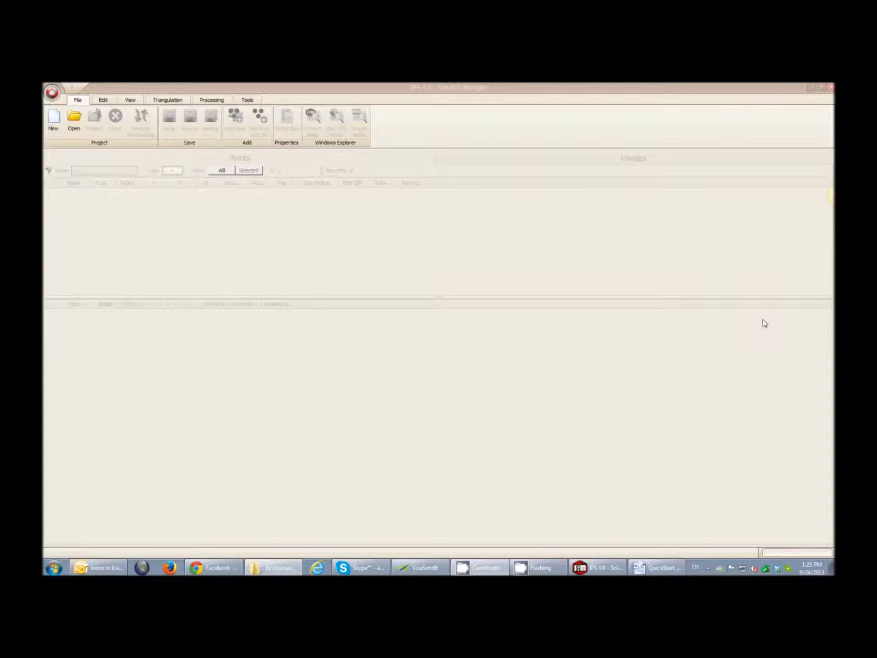
# Start a new project and set its project file to demo in the K:\TestData folder.
pyautogui.click(59, 125)
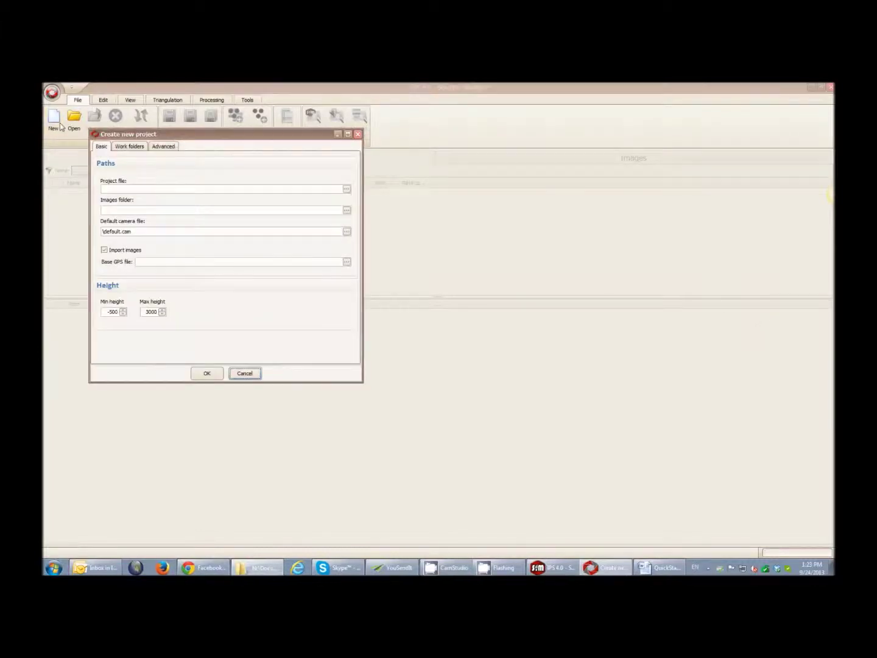
pyautogui.click(347, 190)
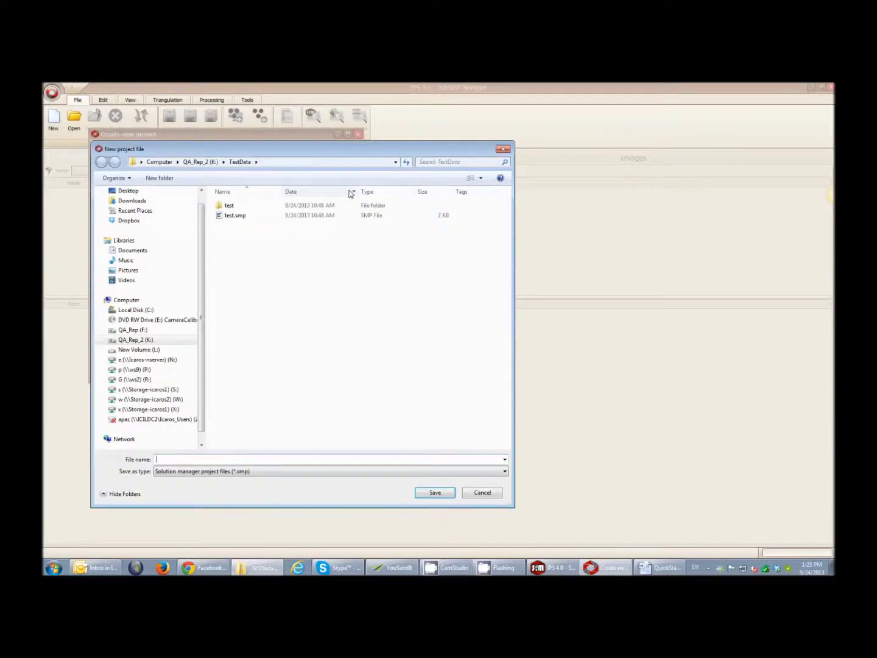
pyautogui.write('demo')
pyautogui.click(441, 496)
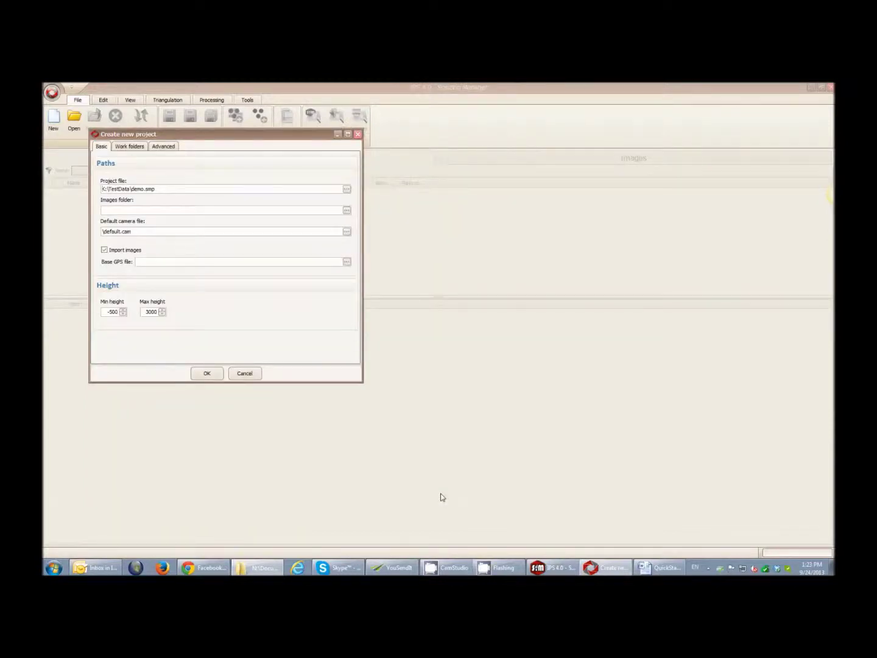
# Add K:\TestData as the new project's images folder.
pyautogui.click(347, 211)
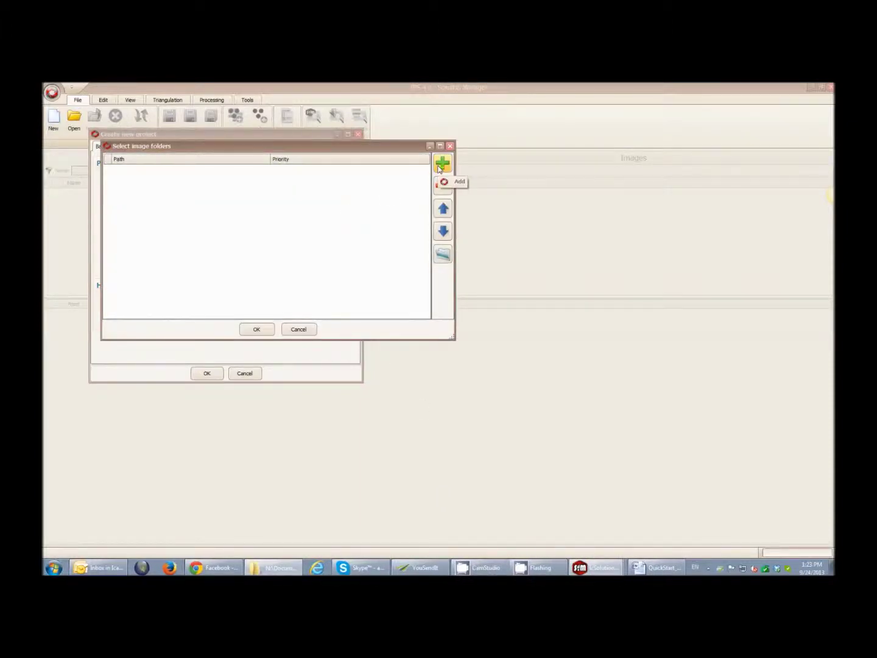
pyautogui.click(443, 164)
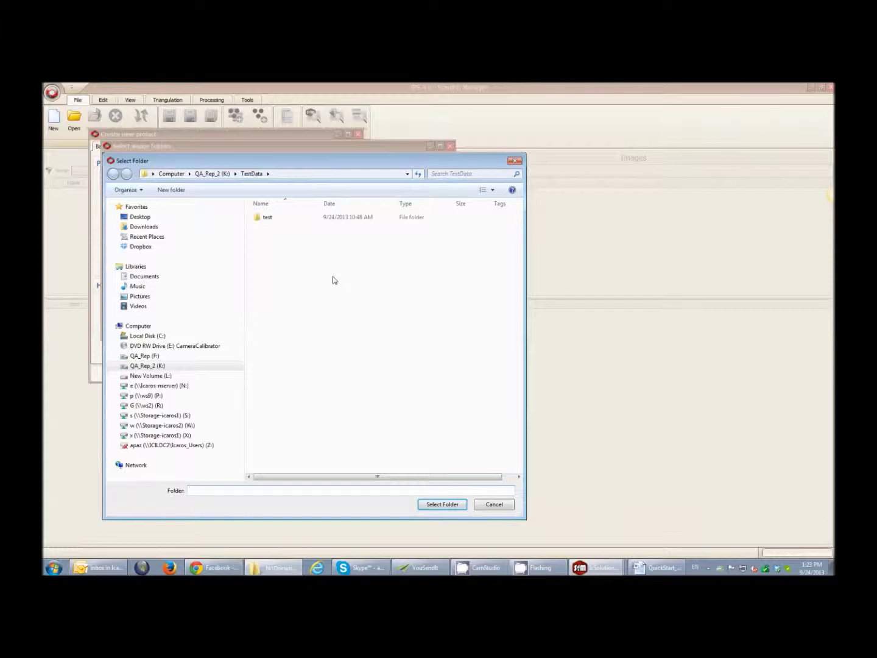
pyautogui.click(436, 505)
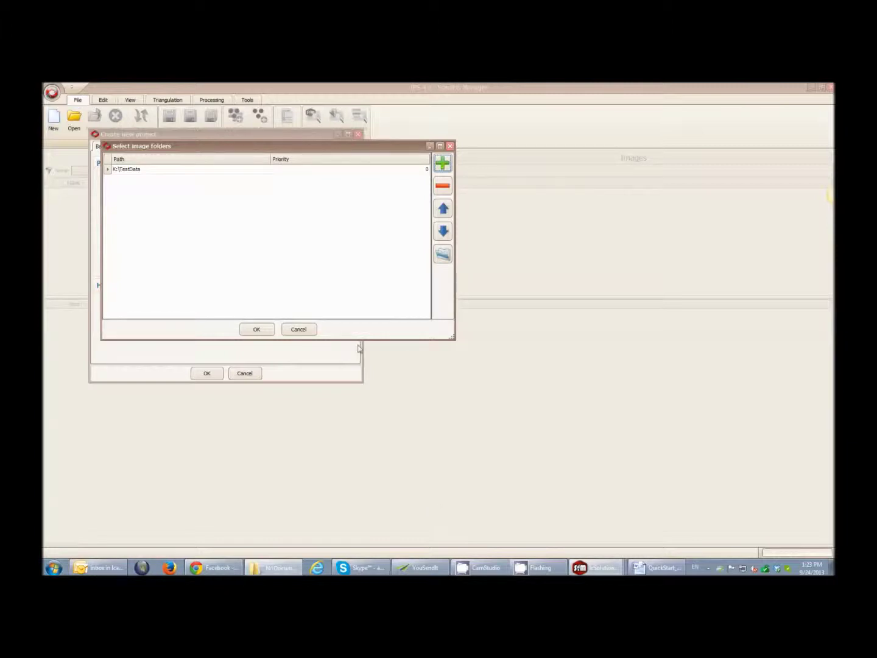
pyautogui.click(257, 329)
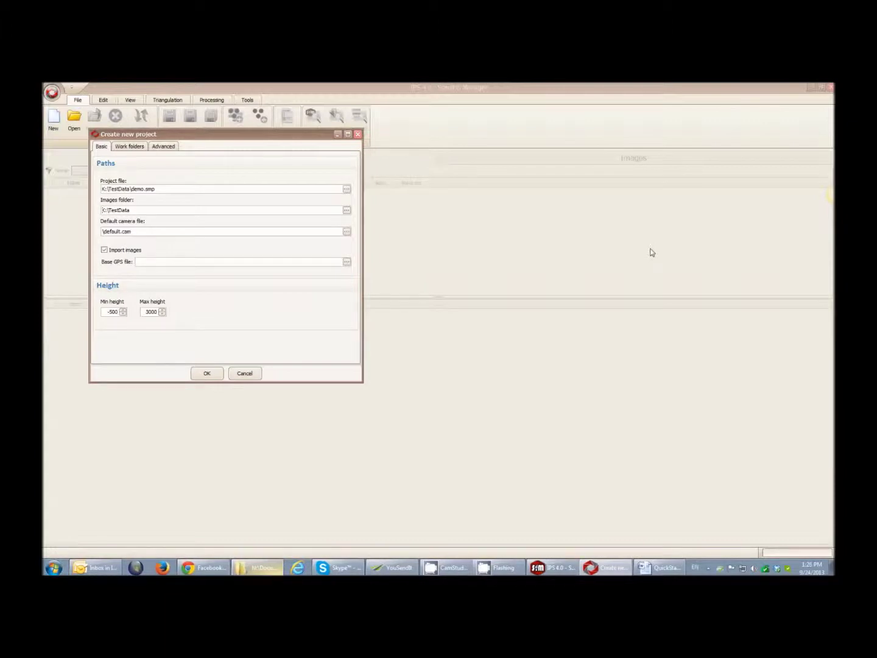
# Choose Ic_50_637074_240708.CAM as the default camera file and Sample_Data.gps as the base GPS file.
pyautogui.click(347, 232)
pyautogui.click(293, 216)
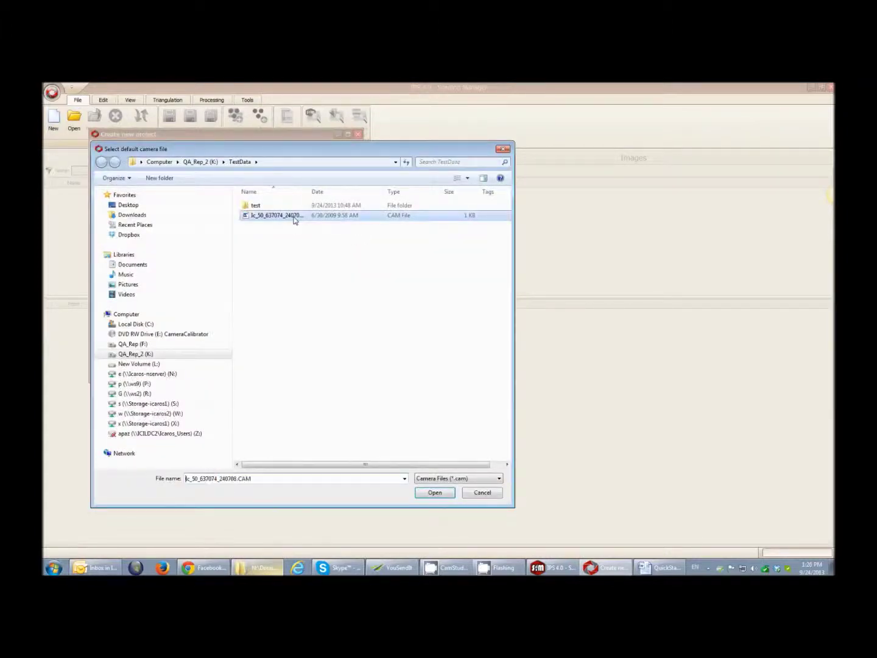
pyautogui.click(434, 493)
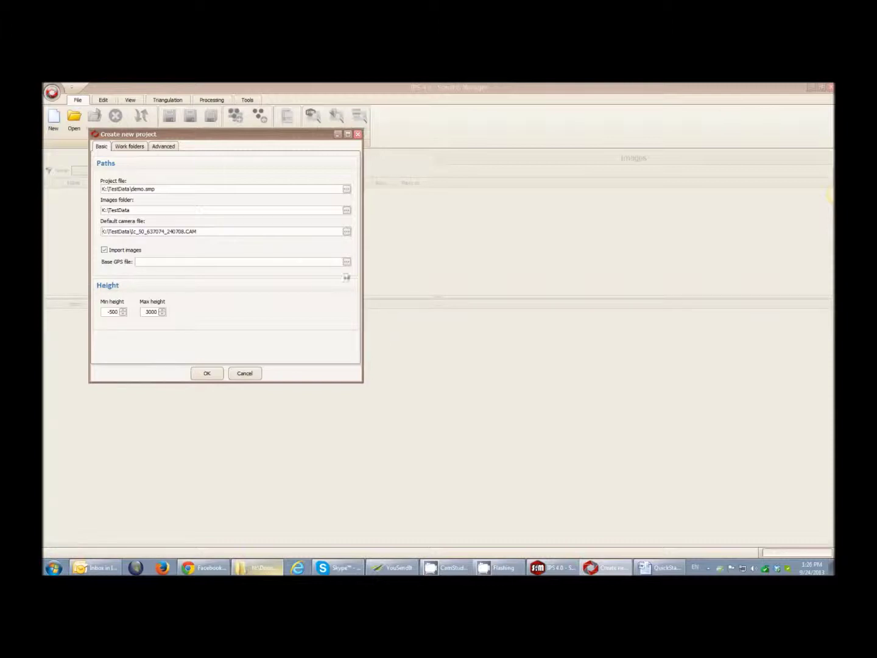
pyautogui.click(347, 262)
pyautogui.click(276, 216)
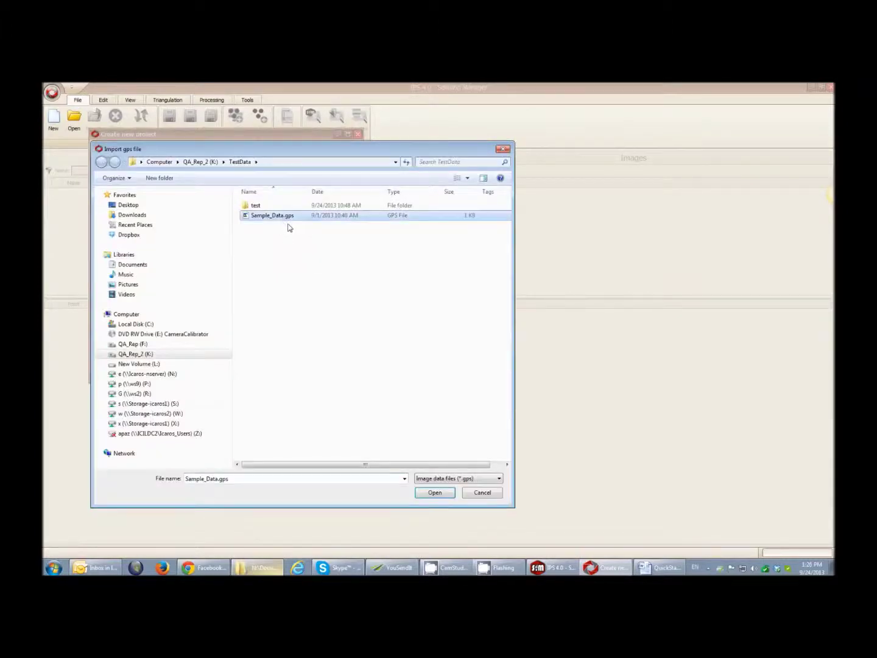
pyautogui.click(434, 492)
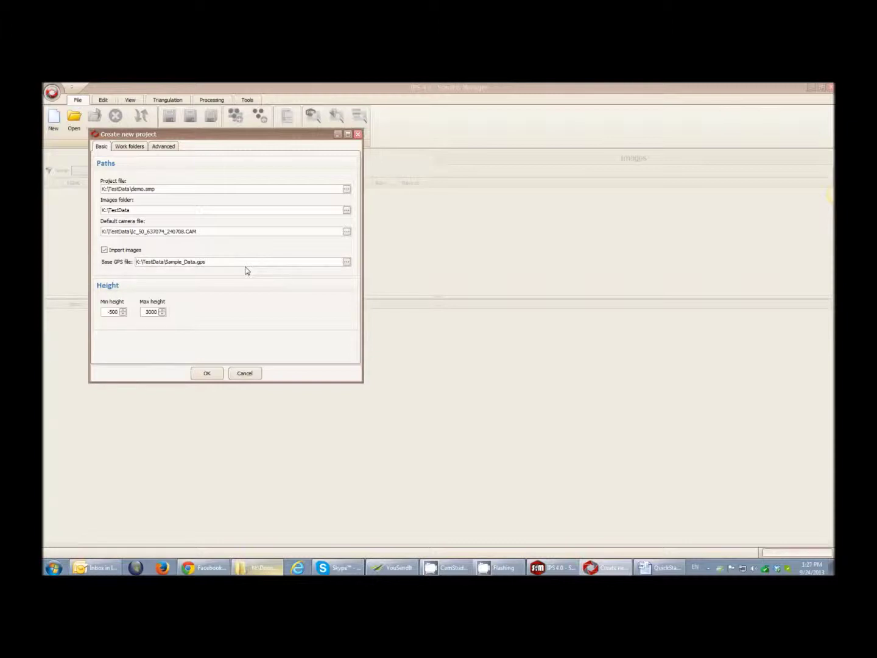
# Set the minimum height to -20 and the maximum height to 150, and create the project.
pyautogui.doubleClick(110, 311)
pyautogui.click(108, 311)
pyautogui.doubleClick(109, 311)
pyautogui.write('-20.')
pyautogui.doubleClick(150, 311)
pyautogui.write('150')
pyautogui.click(212, 377)
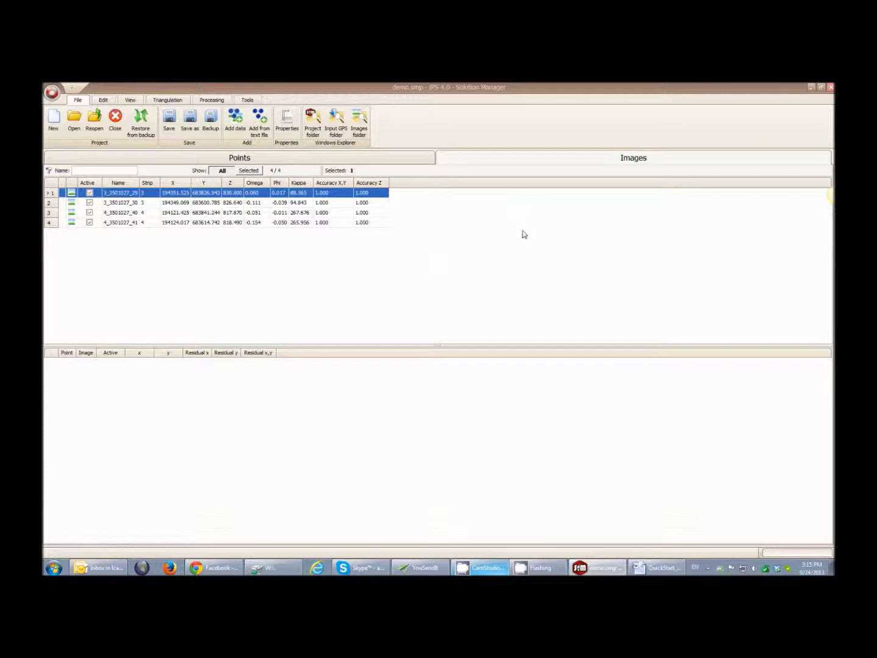
# View the imported image positions in the GeoViewer, and minimize it to return to the project tables.
pyautogui.click(130, 102)
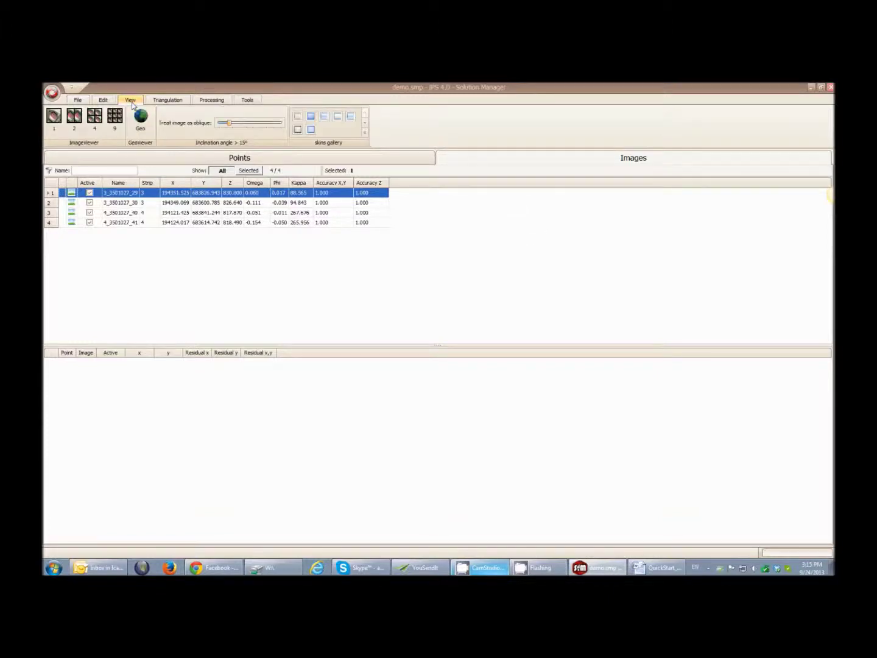
pyautogui.click(141, 119)
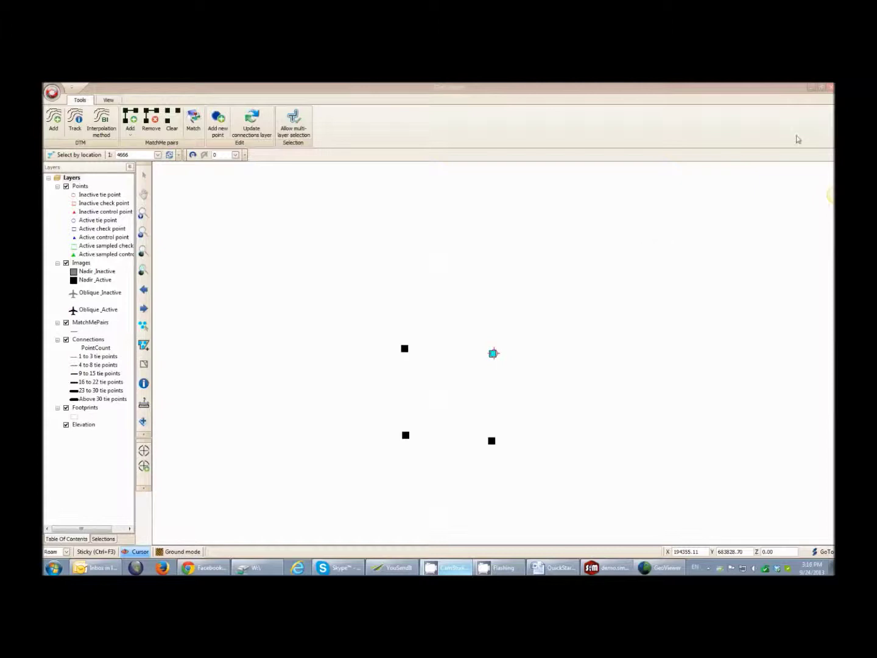
pyautogui.click(812, 91)
pyautogui.click(812, 90)
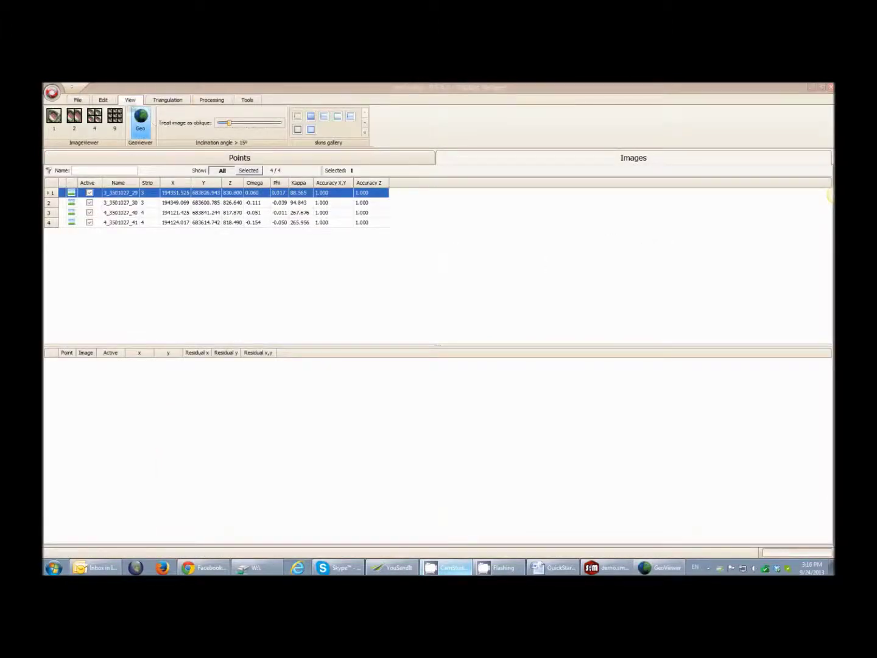
# Run the complete processing batch on the project, and close the Batch Runner once it finishes.
pyautogui.click(210, 101)
pyautogui.click(196, 131)
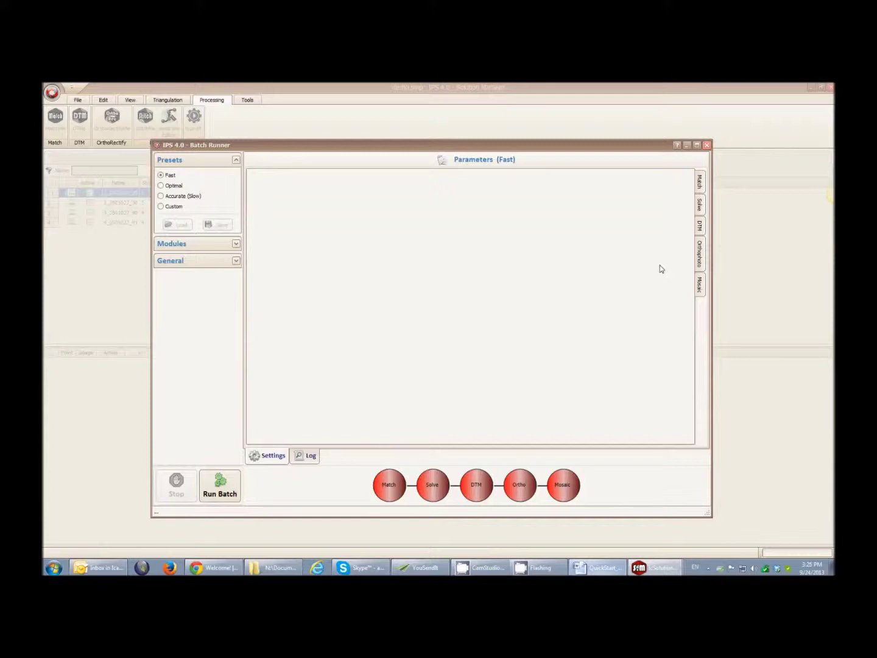
pyautogui.click(216, 492)
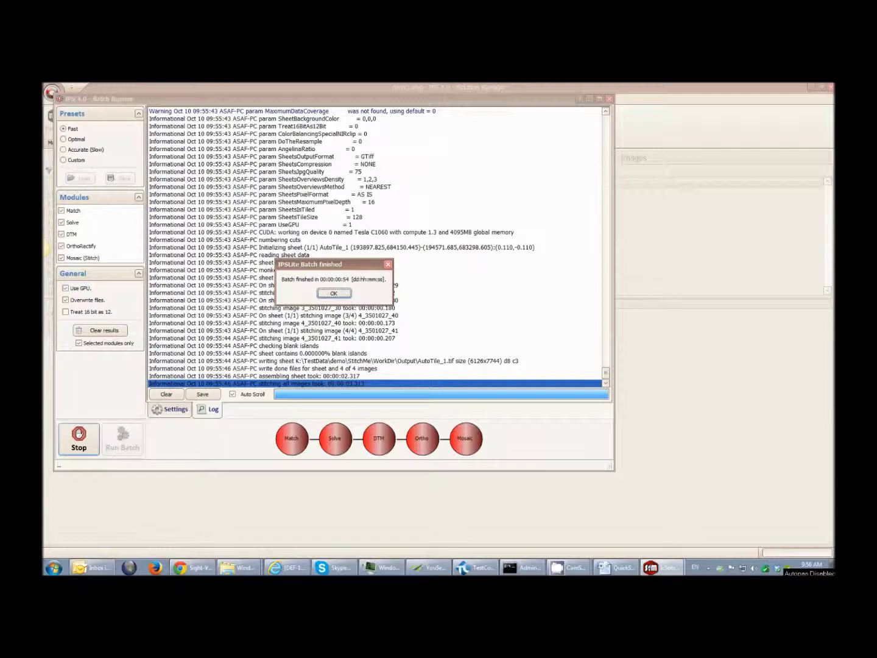
pyautogui.click(344, 296)
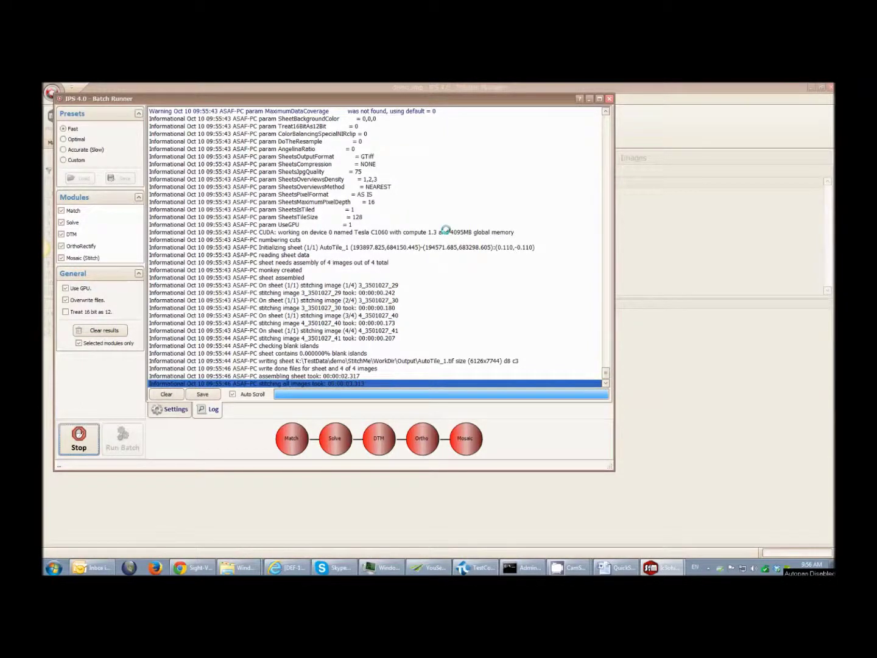
pyautogui.click(608, 99)
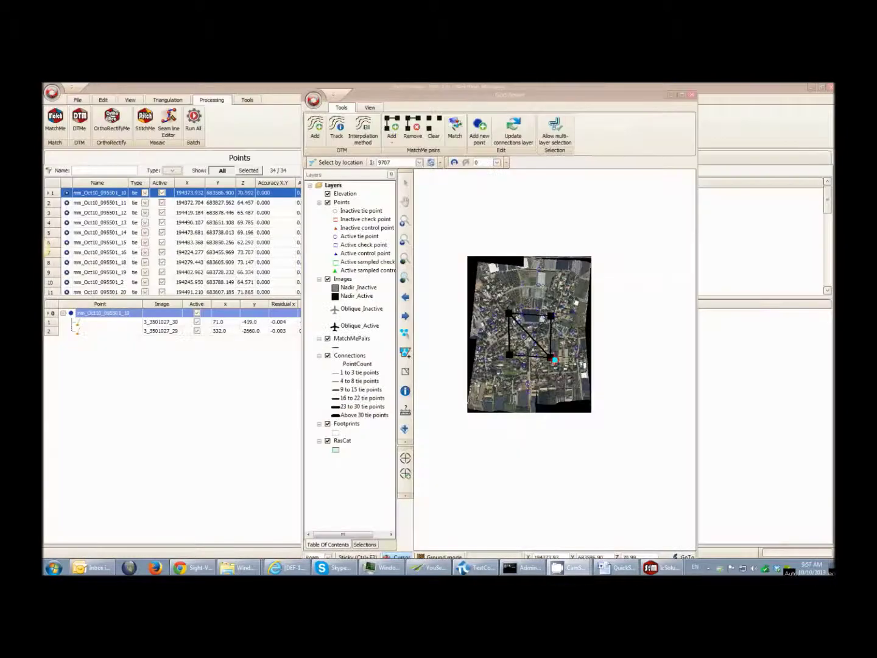
# Maximize the GeoViewer and examine the resulting mosaic up close, starting from its northwest part.
pyautogui.click(683, 95)
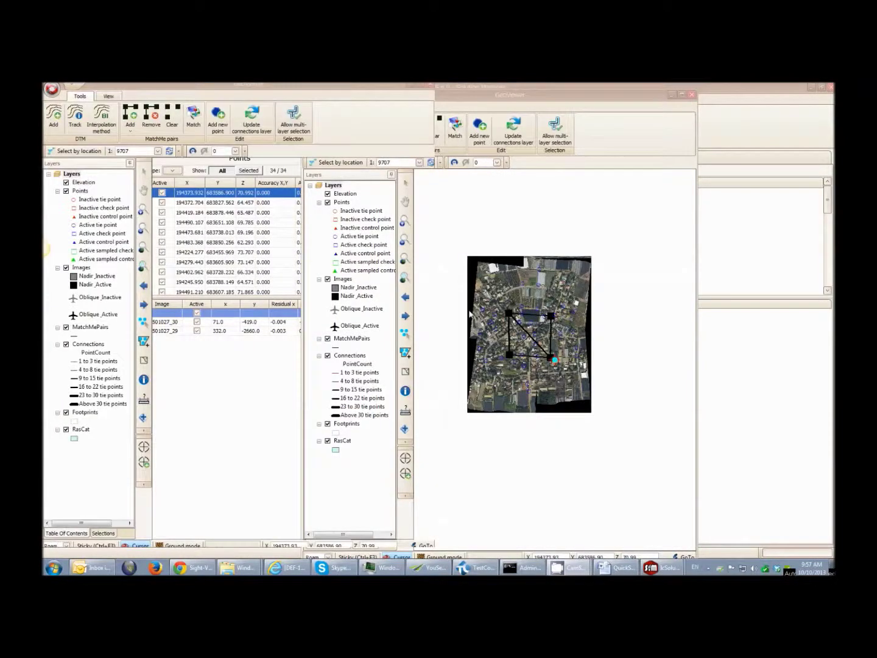
pyautogui.click(143, 213)
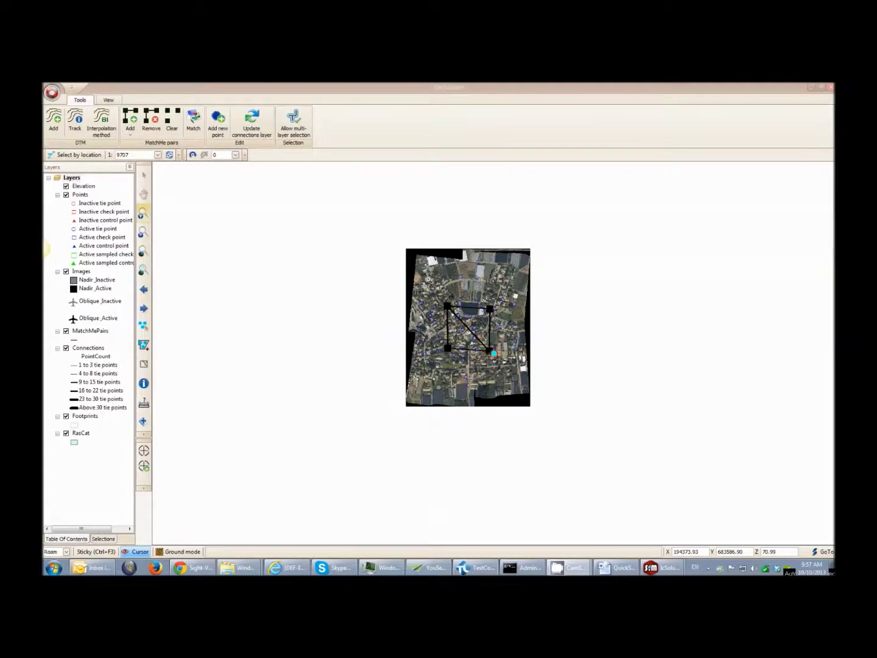
pyautogui.moveTo(421, 273); pyautogui.dragTo(463, 318)
pyautogui.click(142, 193)
pyautogui.moveTo(613, 356); pyautogui.dragTo(360, 329)
pyautogui.moveTo(650, 398); pyautogui.dragTo(493, 316)
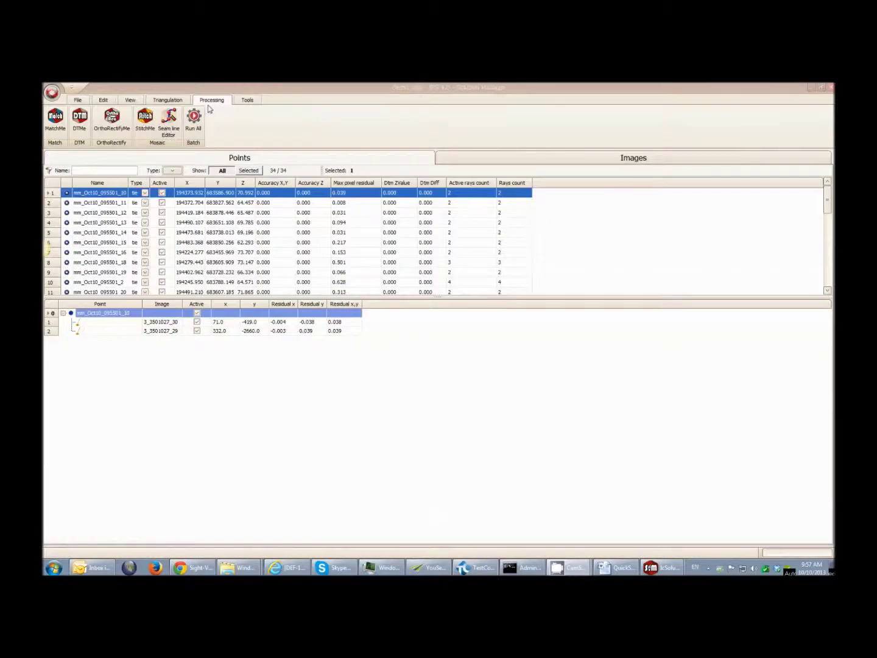
# Open the Seam line Editor and select the seam line between images 4_3501027_40 and 4_3501027_41 for editing.
pyautogui.click(165, 137)
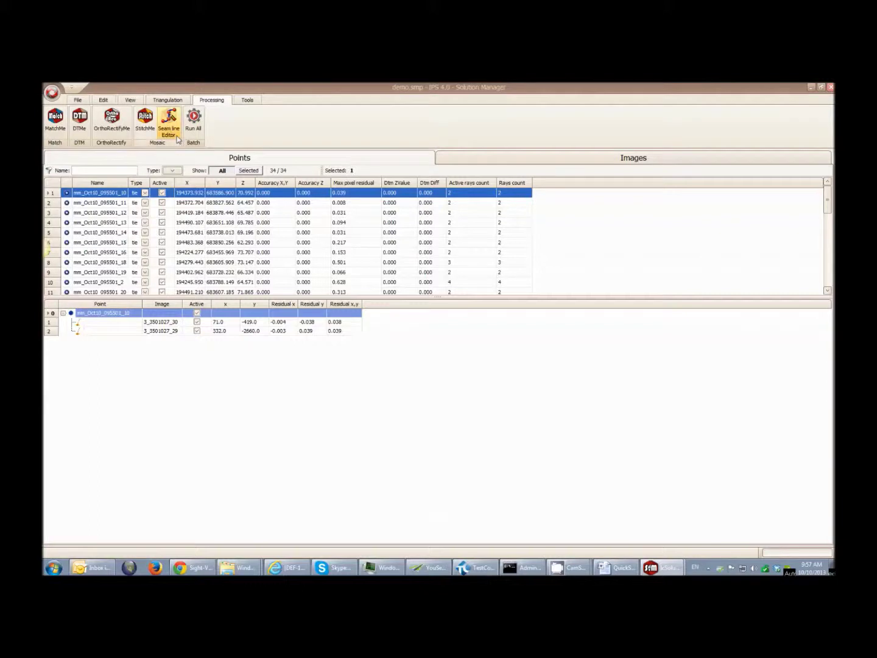
pyautogui.click(177, 138)
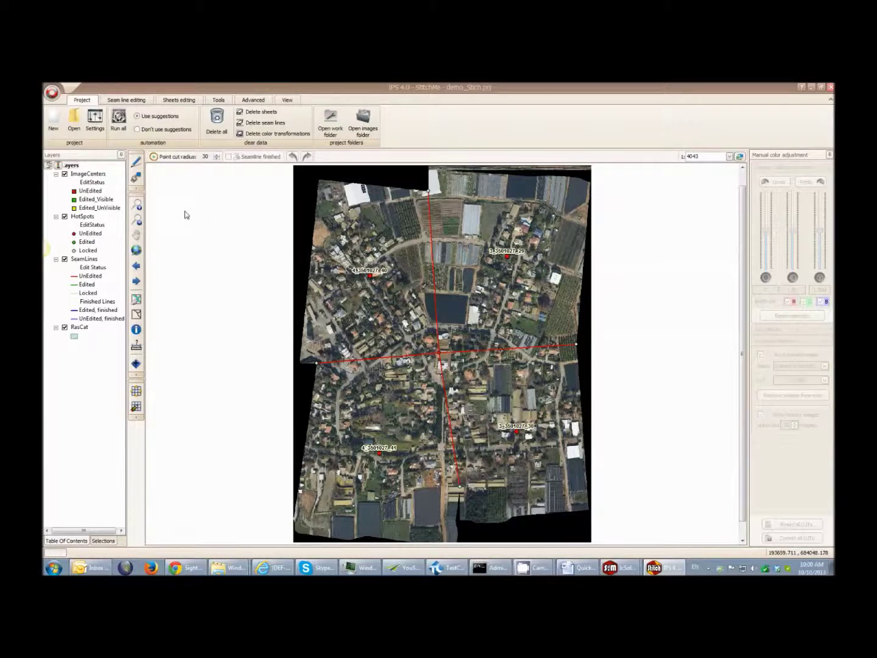
pyautogui.click(138, 209)
pyautogui.moveTo(362, 351); pyautogui.dragTo(410, 380)
pyautogui.click(137, 163)
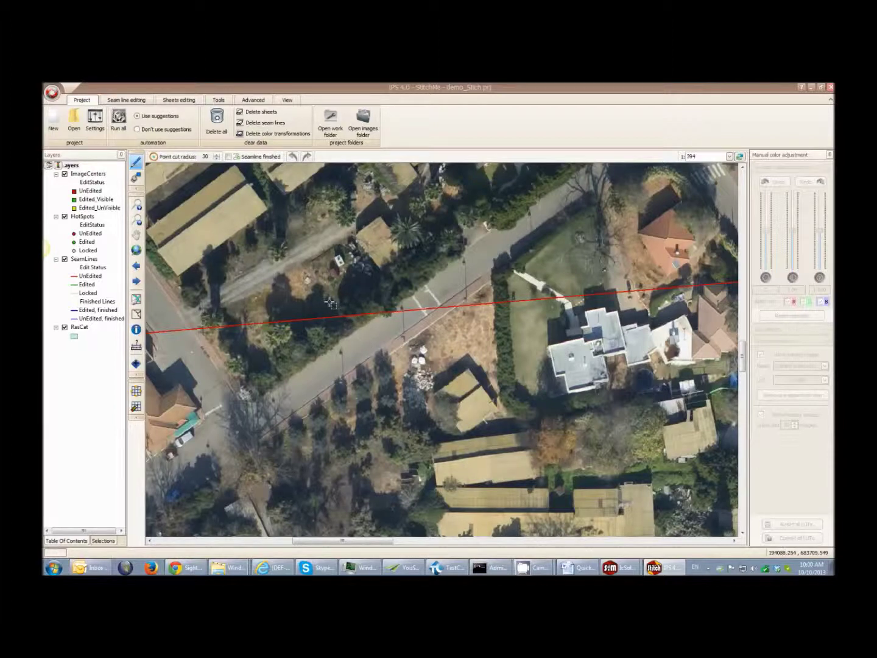
pyautogui.click(398, 338)
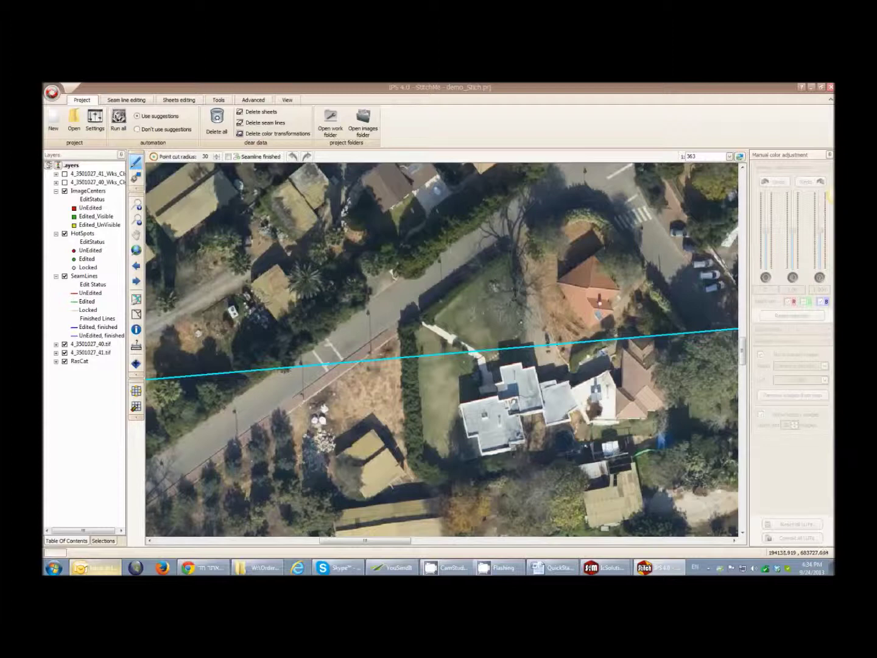
# Reroute the selected seam line around the south side of the white-roofed house, rejoining it east of the neighbouring brown-roofed house.
pyautogui.click(436, 312)
pyautogui.click(450, 452)
pyautogui.click(483, 469)
pyautogui.click(697, 420)
pyautogui.click(704, 367)
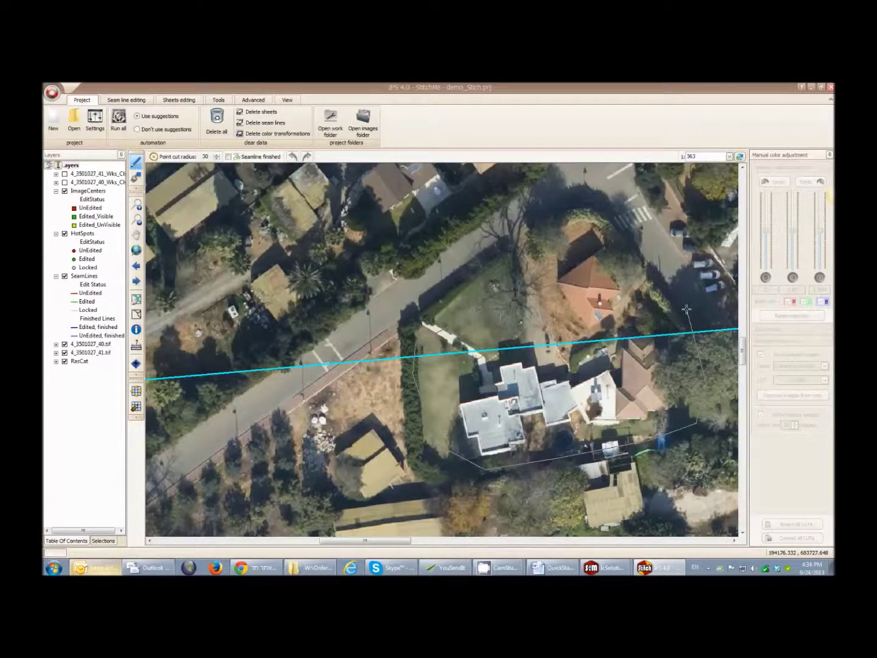
pyautogui.doubleClick(687, 310)
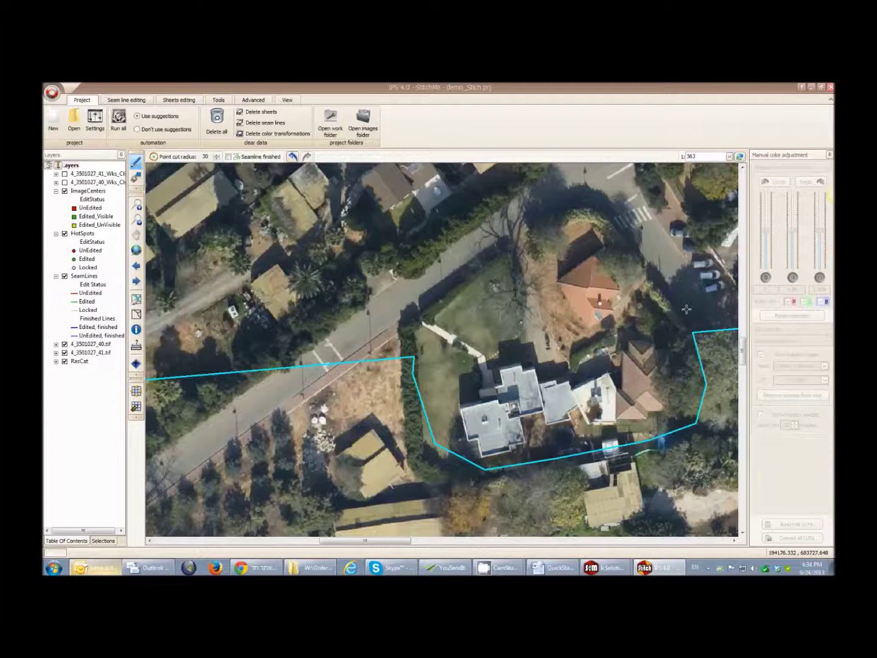
# Delete only the edited output tiles and rerun StitchMe without applying any of the suggested property changes.
pyautogui.click(262, 113)
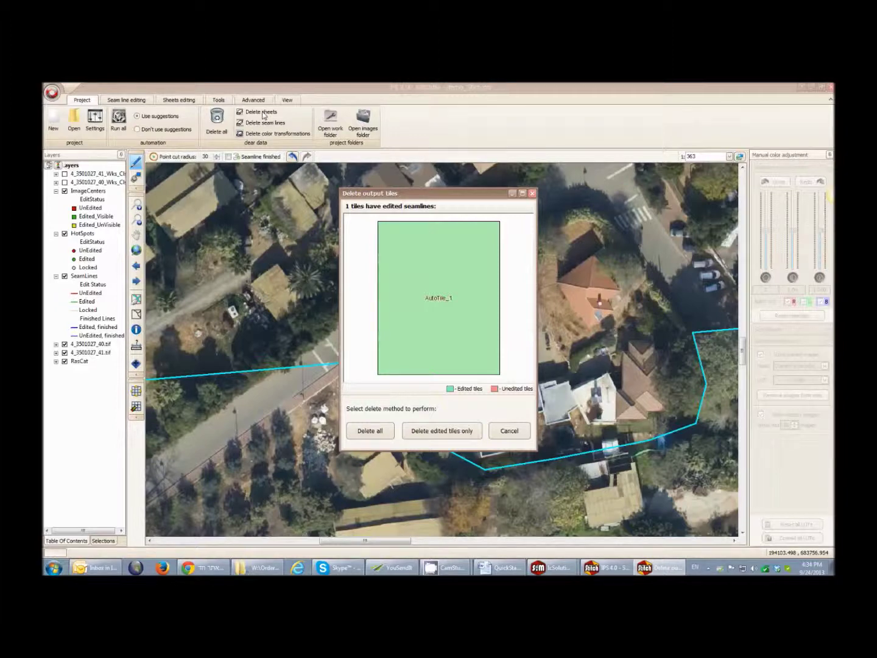
pyautogui.click(437, 432)
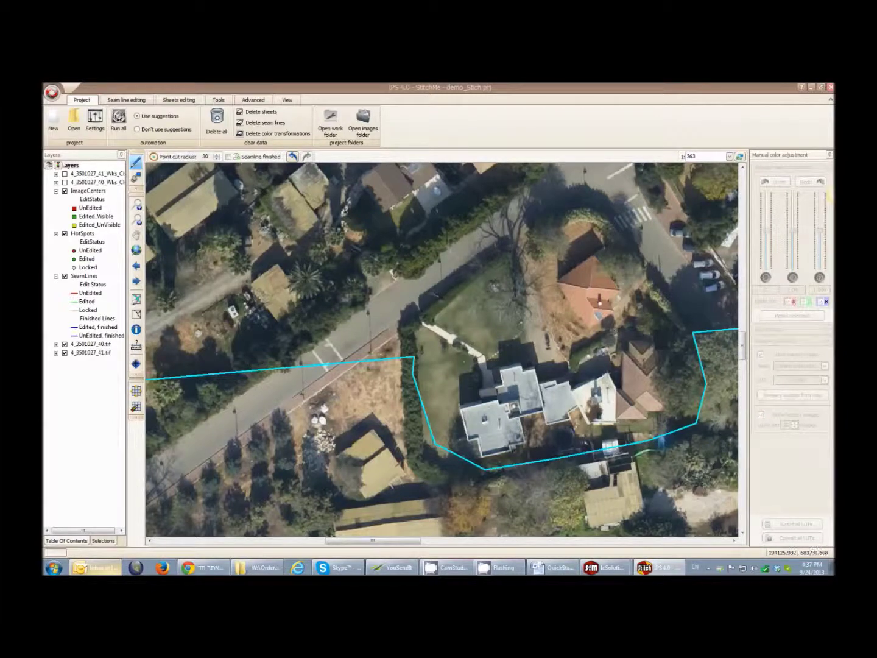
pyautogui.click(119, 118)
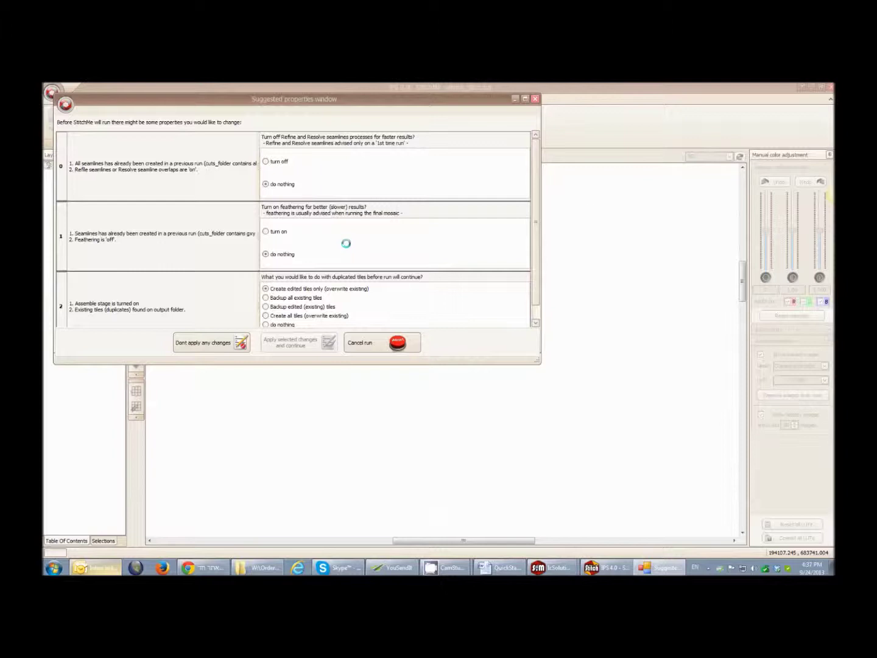
pyautogui.scroll(-1, 532, 224)
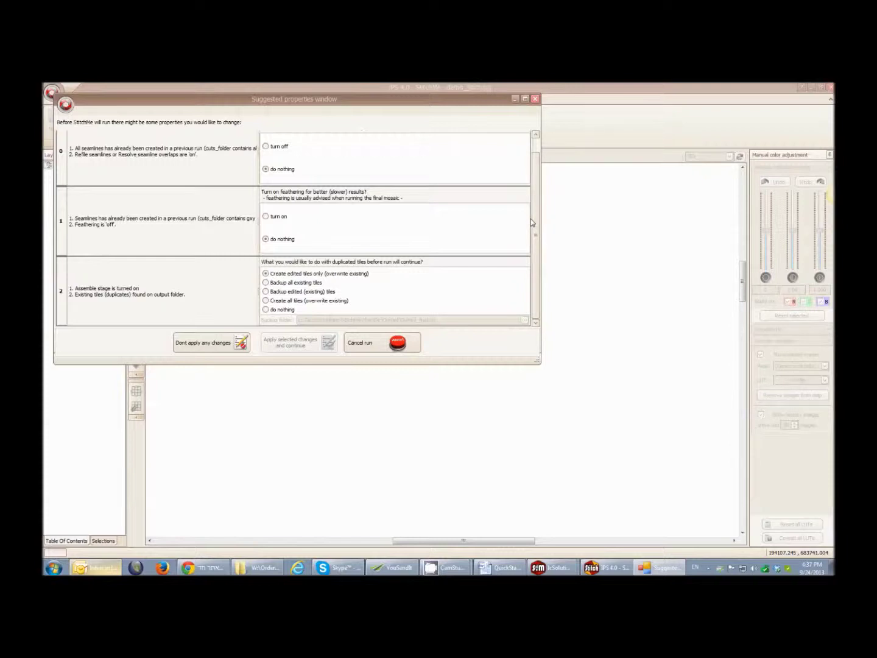
pyautogui.click(216, 343)
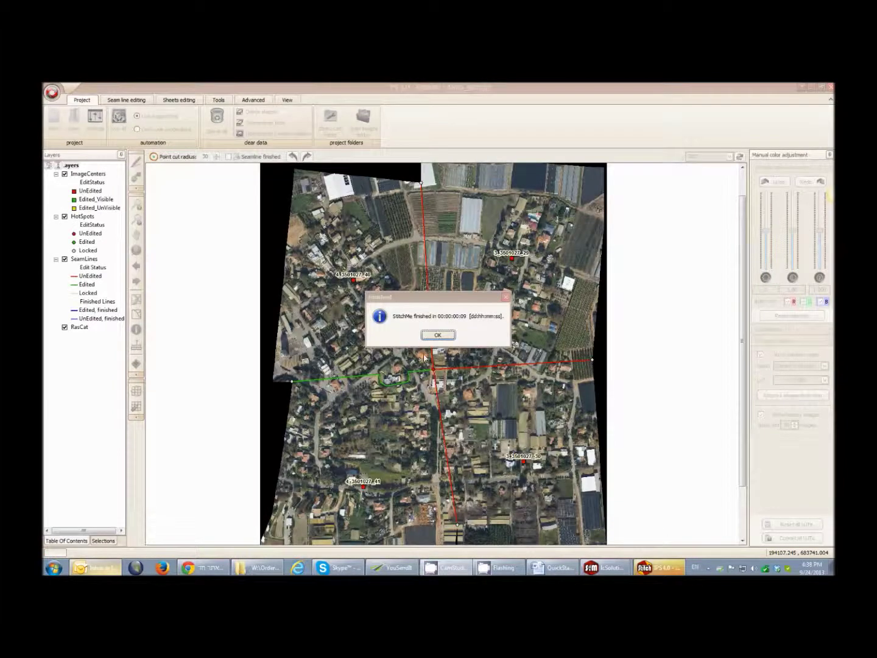
pyautogui.click(438, 336)
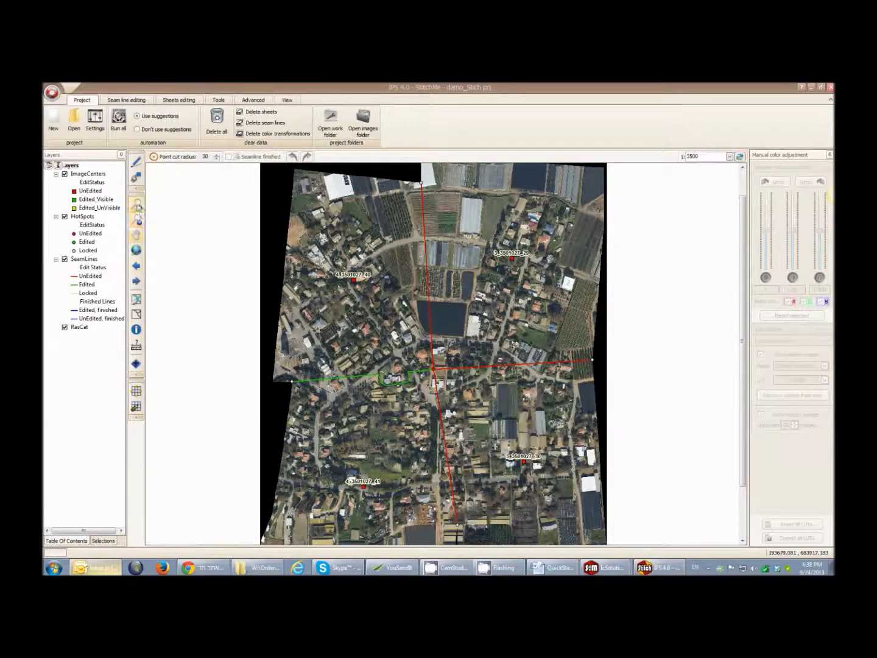
# Examine the rerouted seam line around the white-roofed house in the rerun mosaic.
pyautogui.moveTo(364, 353); pyautogui.dragTo(426, 396)
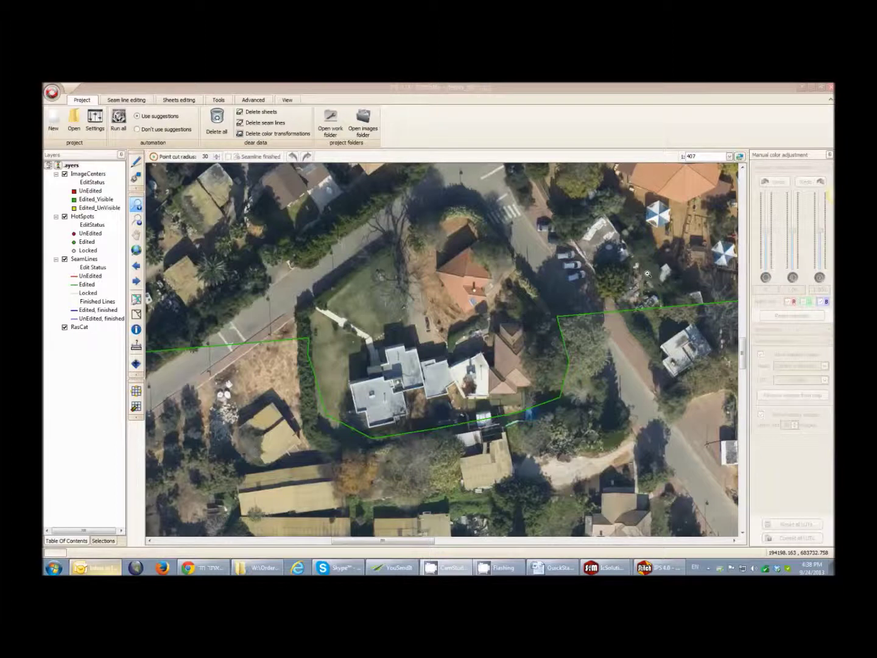
pyautogui.click(542, 91)
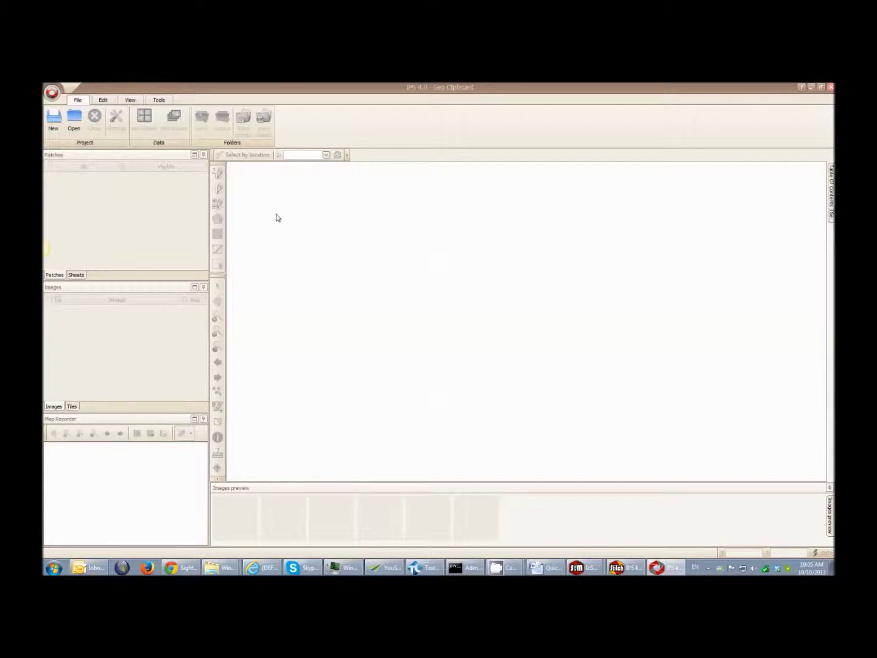
# In Geo Clipboard, create a new OrthoPhoto project saved as geoclipbiard_demo in K:\TestData, keeping the default work and output folders.
pyautogui.click(54, 119)
pyautogui.click(351, 217)
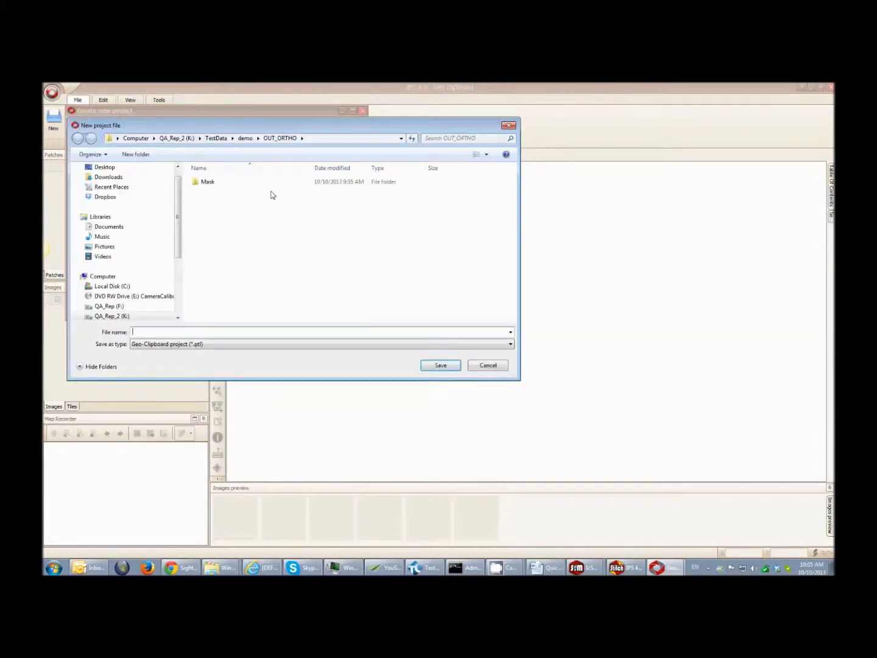
pyautogui.click(217, 138)
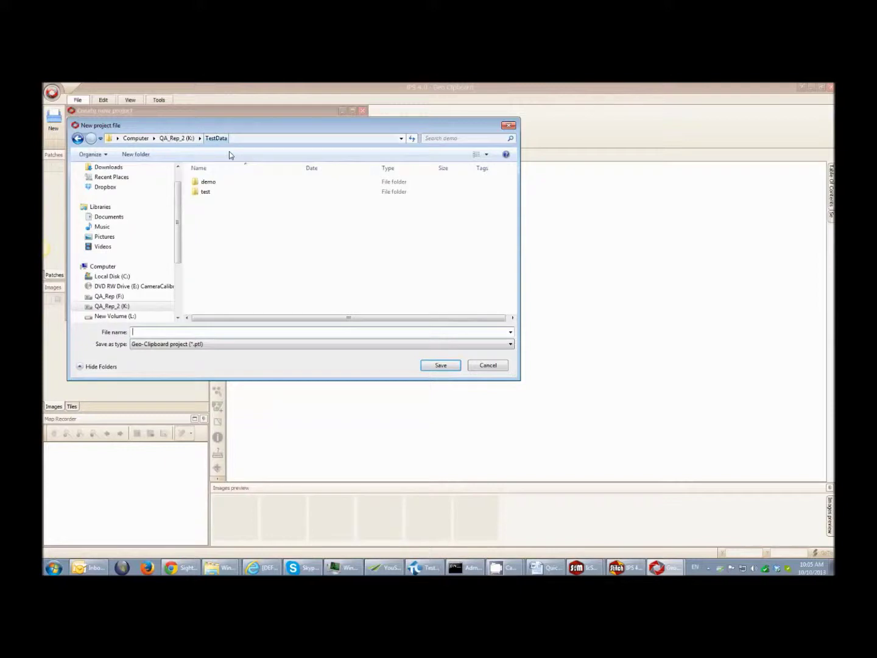
pyautogui.write('geocl')
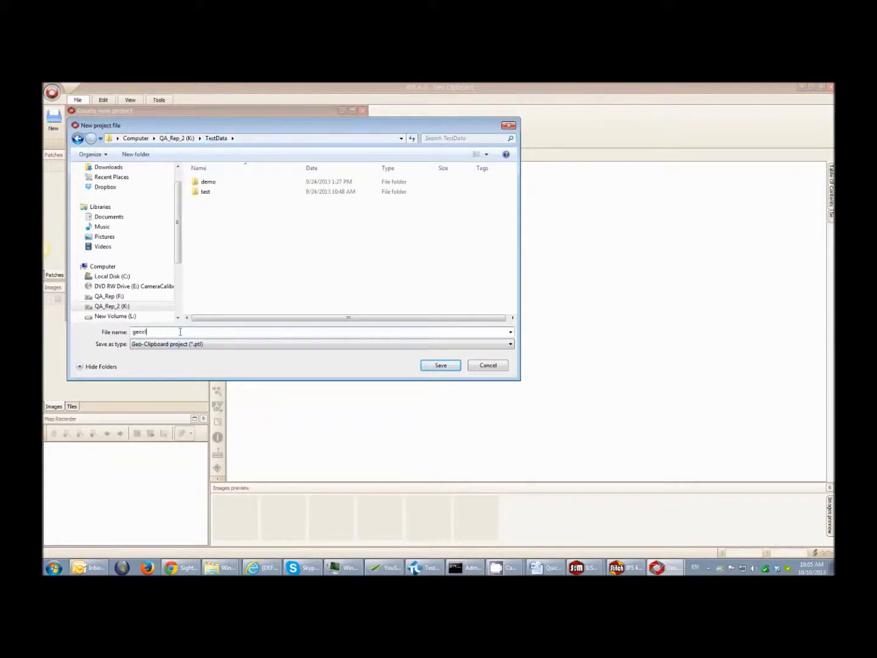
pyautogui.write('ipbiard_demo')
pyautogui.click(444, 369)
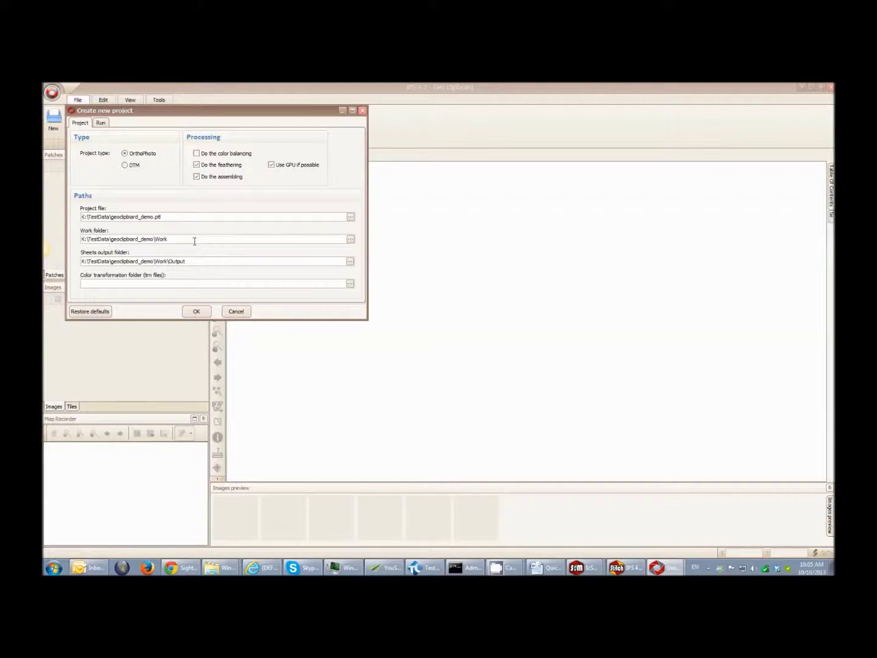
pyautogui.click(351, 238)
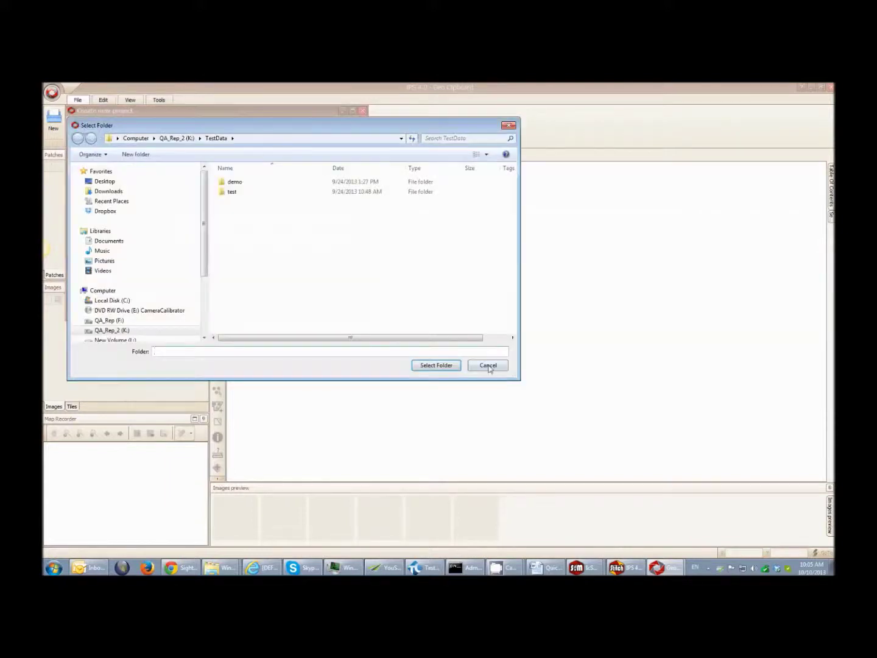
pyautogui.click(488, 366)
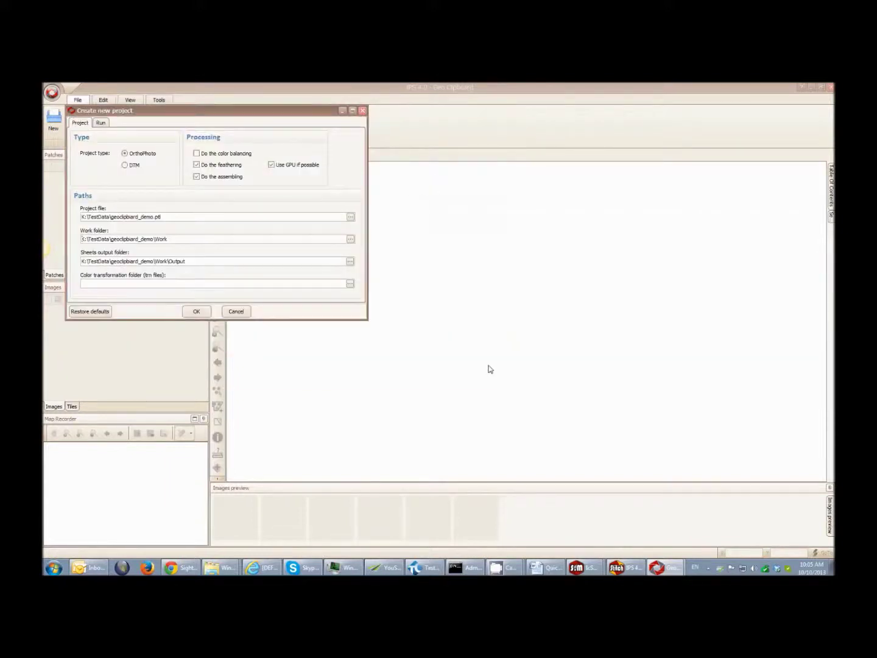
pyautogui.click(196, 313)
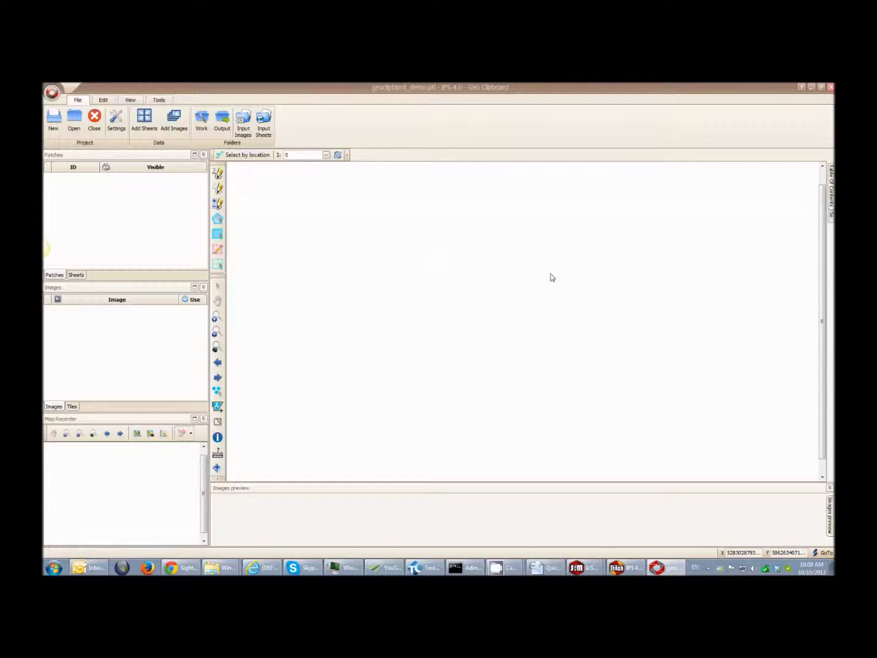
# Add the mosaic sheet AutoTile_1.tif from demo\StitchMe\WorkDir\Output to the project as a file.
pyautogui.click(140, 128)
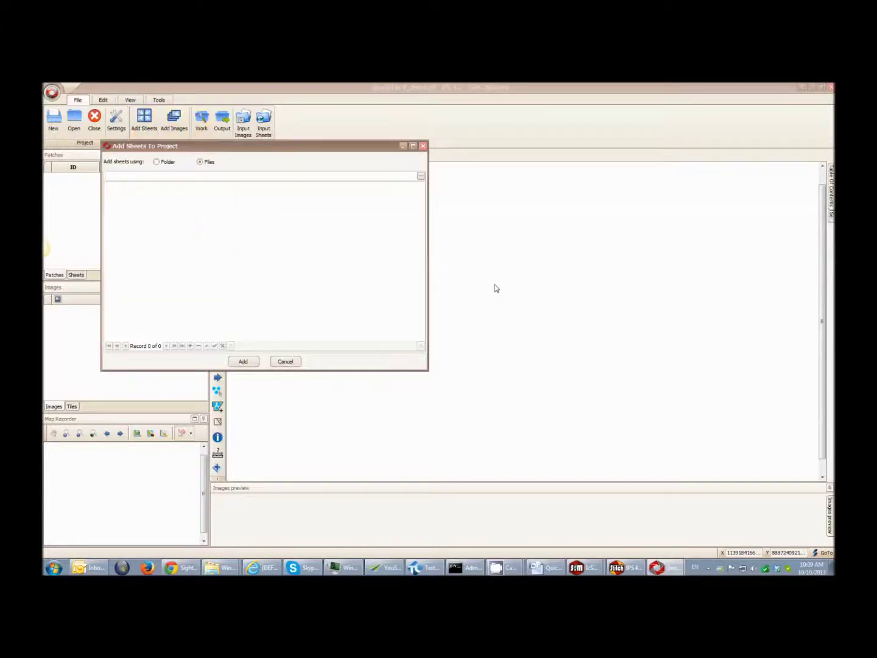
pyautogui.click(163, 161)
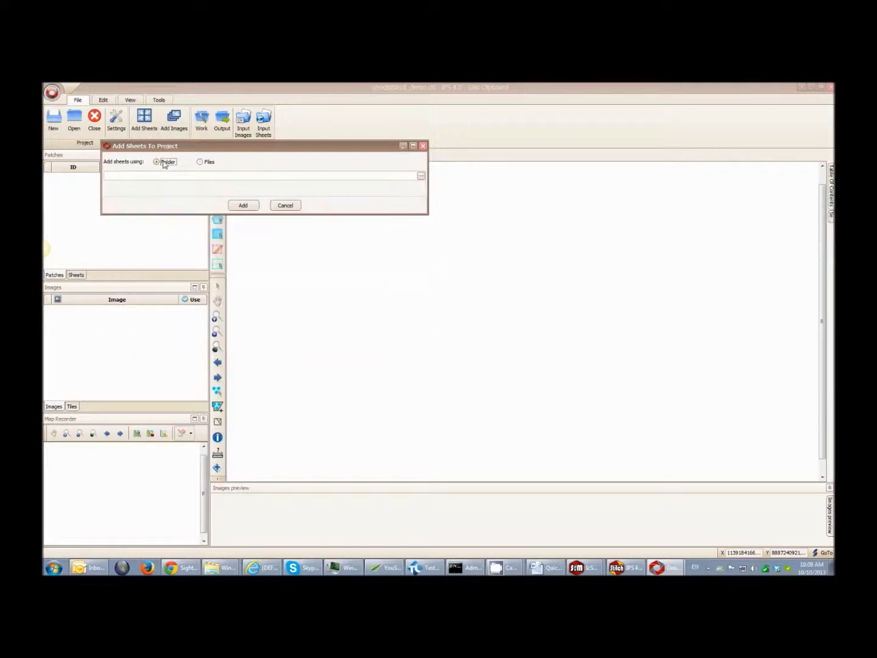
pyautogui.click(210, 163)
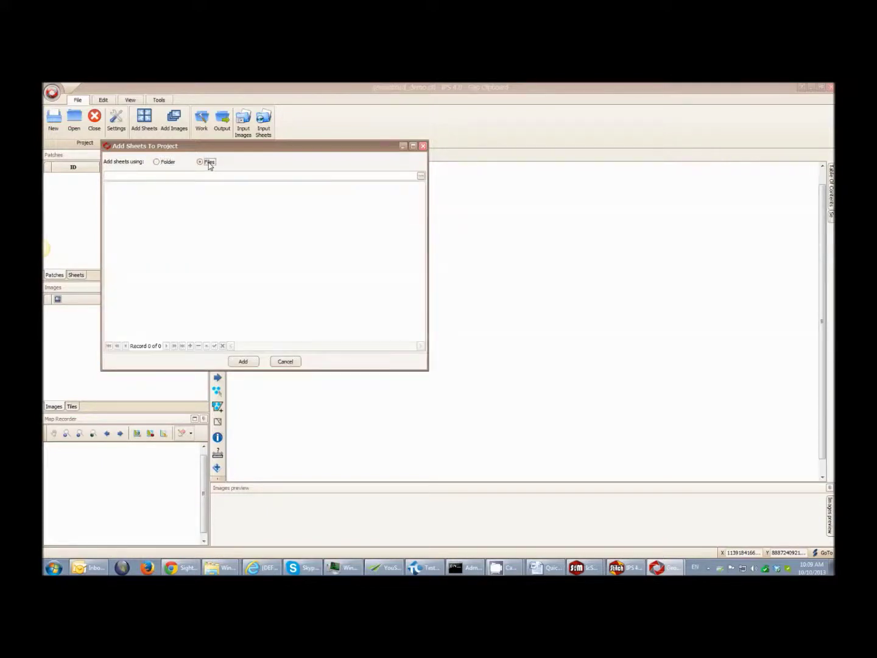
pyautogui.click(421, 176)
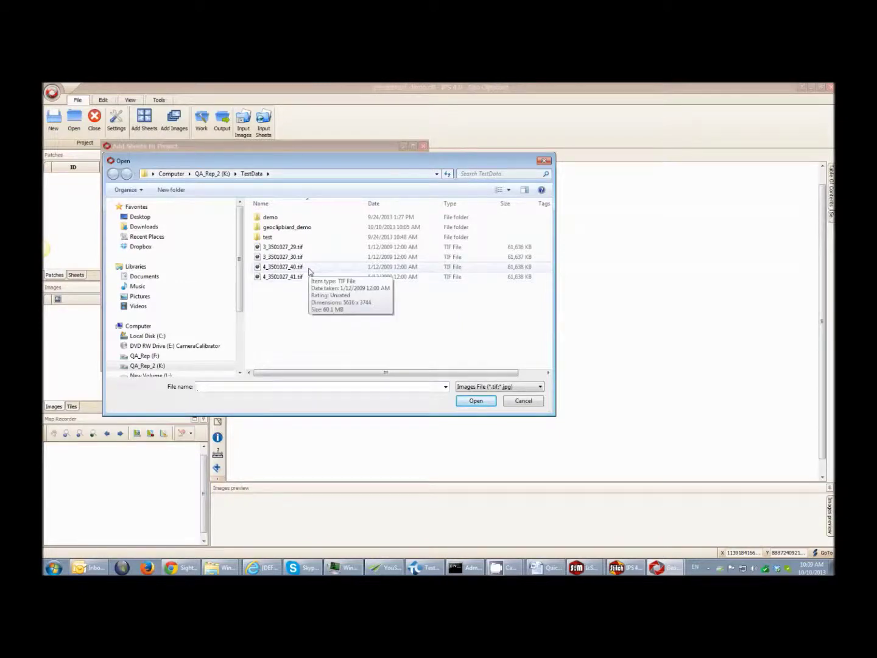
pyautogui.doubleClick(280, 217)
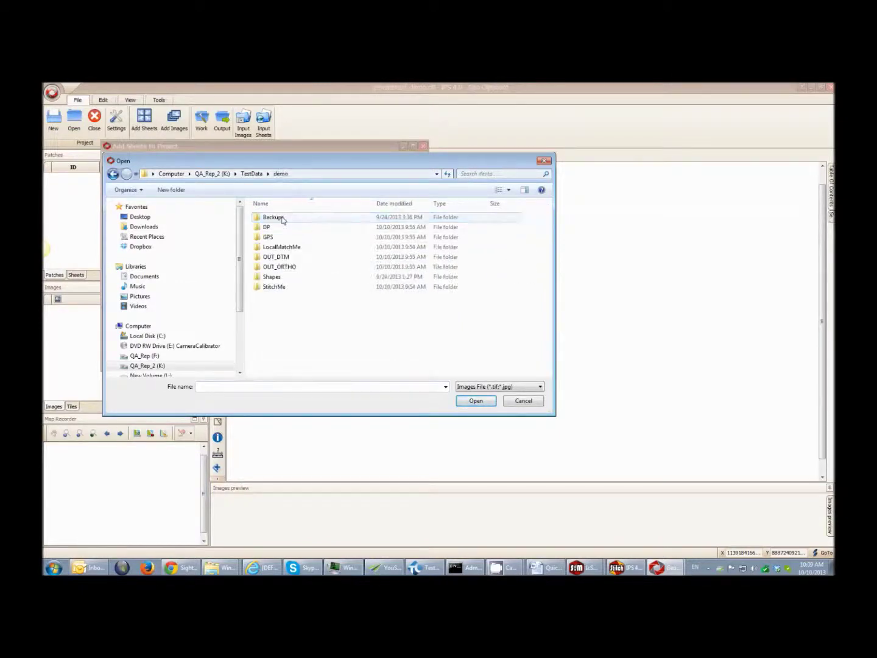
pyautogui.doubleClick(282, 287)
pyautogui.doubleClick(285, 220)
pyautogui.doubleClick(284, 250)
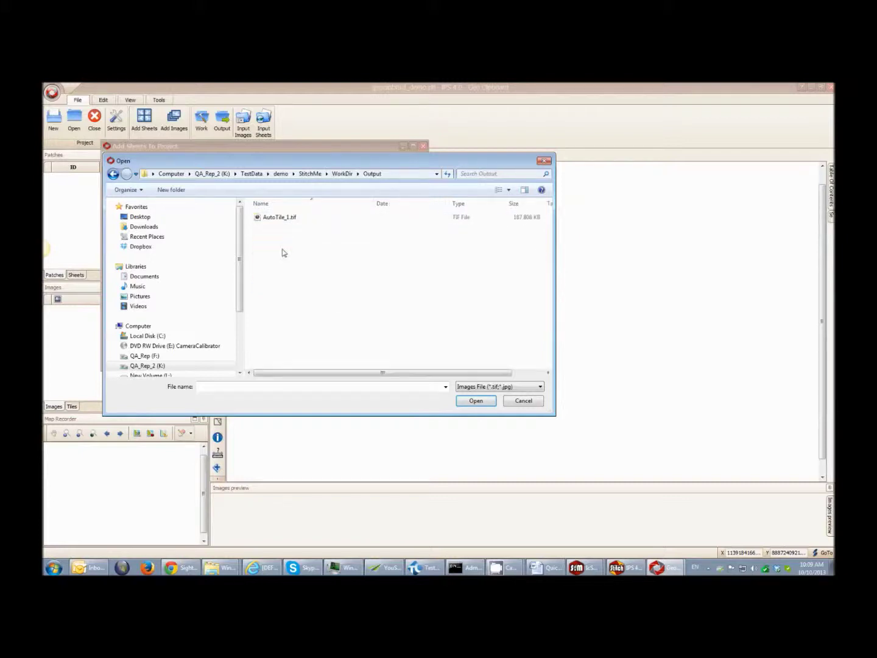
pyautogui.click(283, 219)
pyautogui.doubleClick(283, 220)
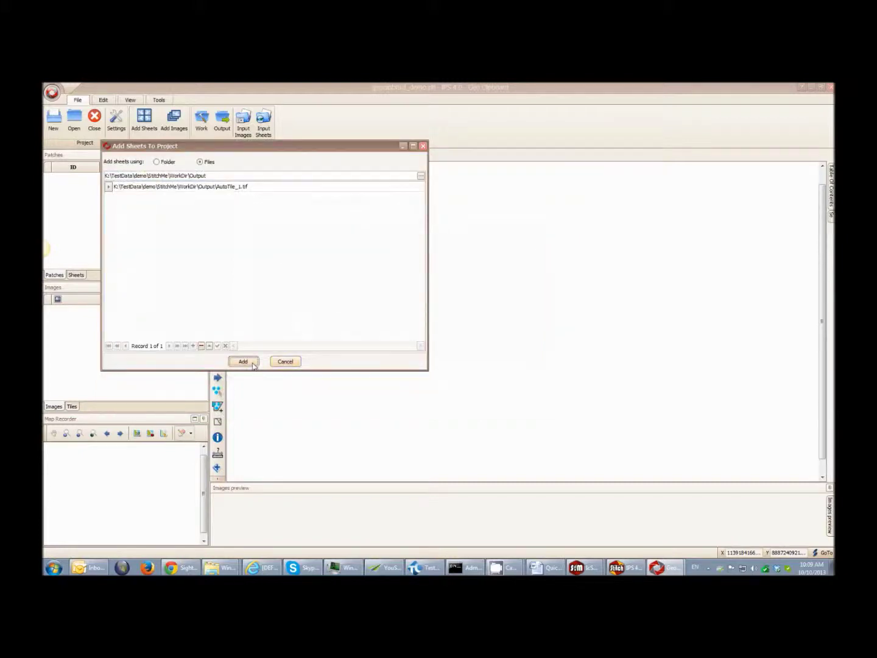
pyautogui.click(245, 362)
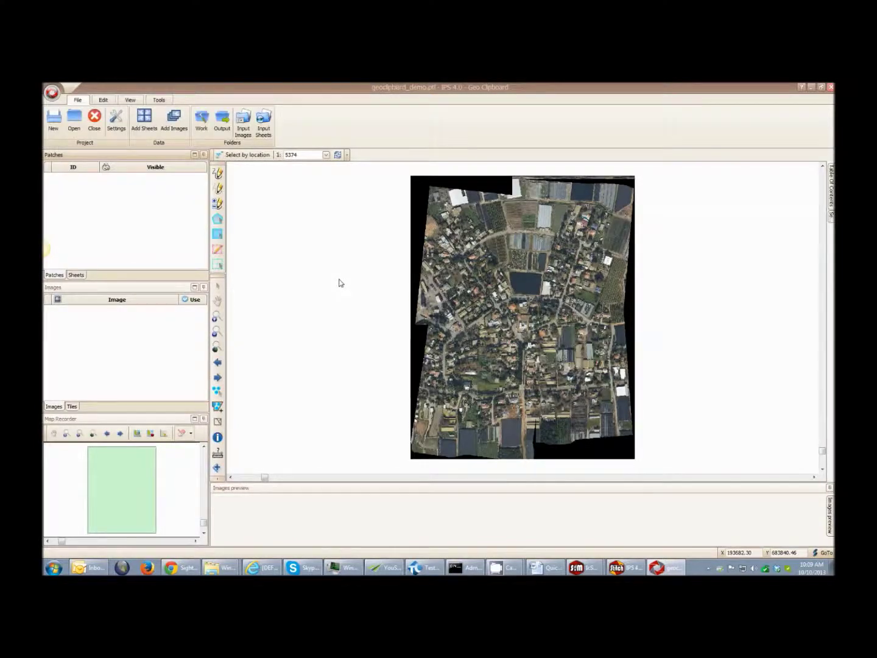
# Add the orthophoto images to the project from the folder K:\TestData\demo\OUT_ORTHO.
pyautogui.click(174, 118)
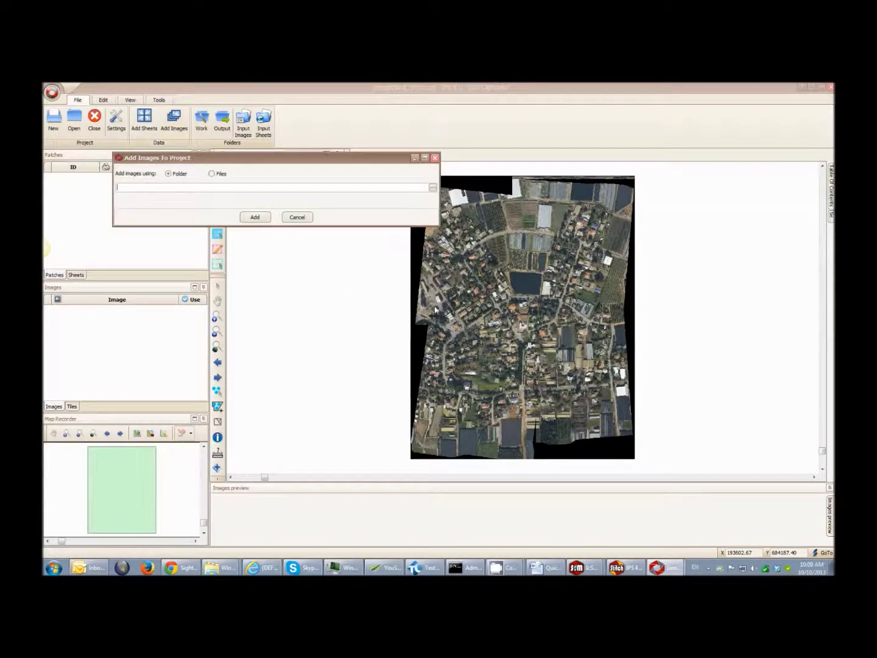
pyautogui.click(211, 174)
pyautogui.click(169, 175)
pyautogui.click(433, 188)
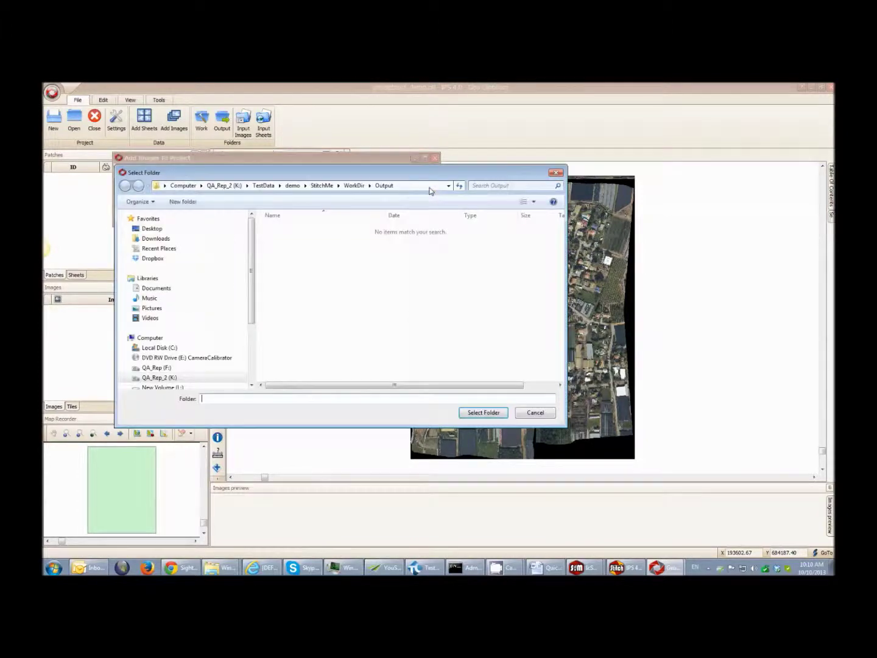
pyautogui.click(298, 187)
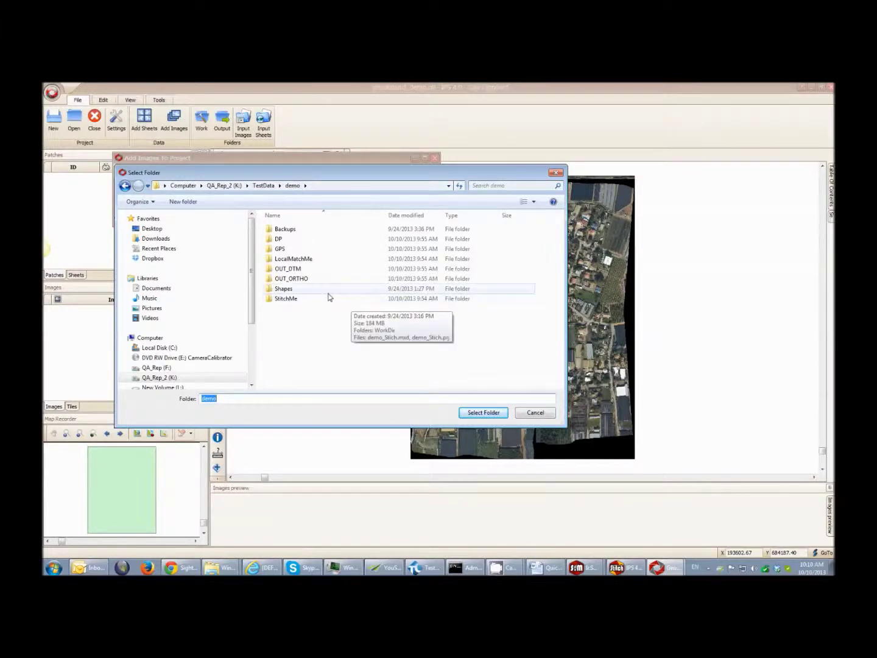
pyautogui.click(299, 279)
pyautogui.click(483, 413)
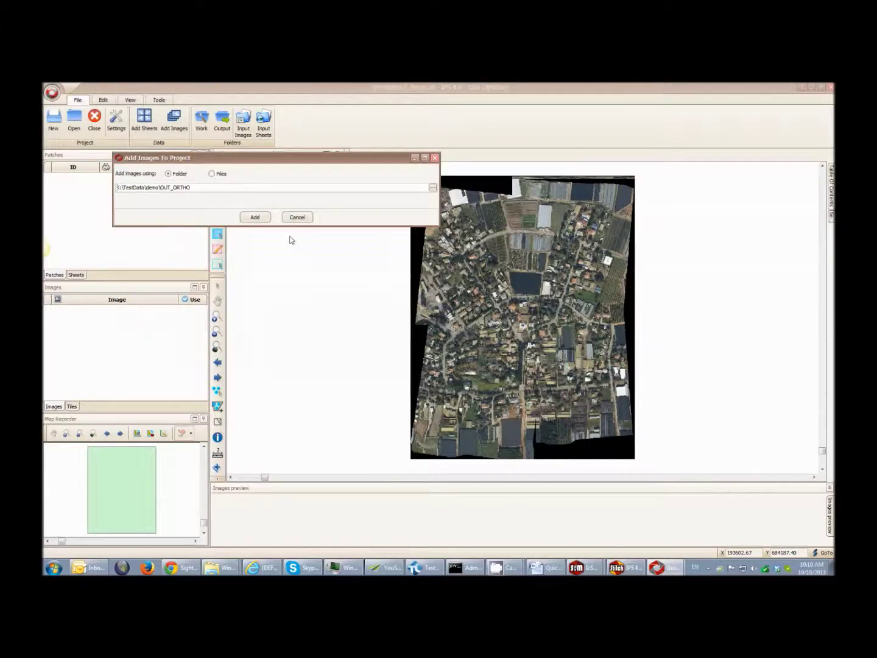
pyautogui.click(256, 217)
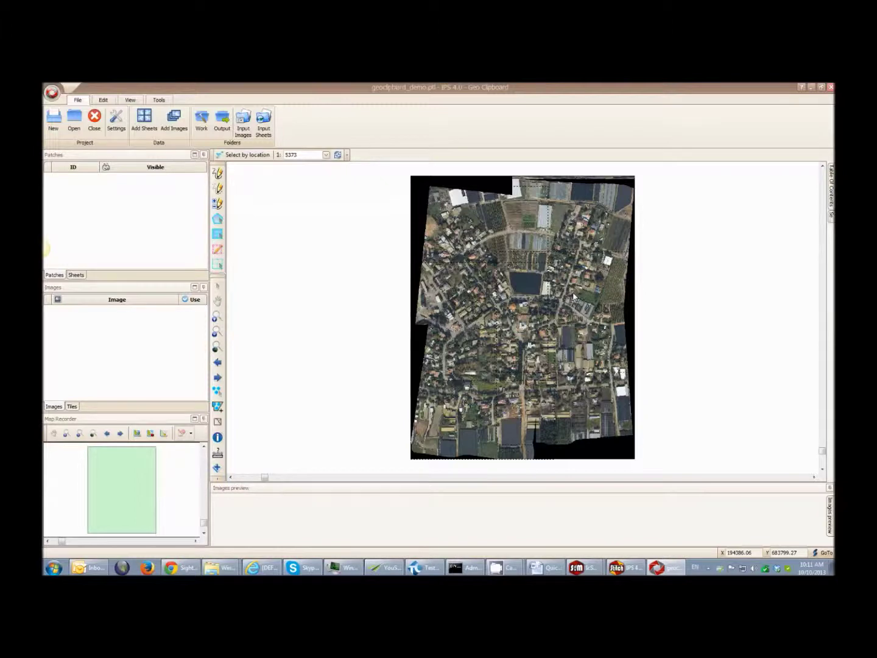
# Record the inspected areas in the Map Recorder while examining the mosaic from its northwest corner to the houses south of the dark rectangular field.
pyautogui.click(217, 318)
pyautogui.moveTo(412, 178); pyautogui.dragTo(486, 232)
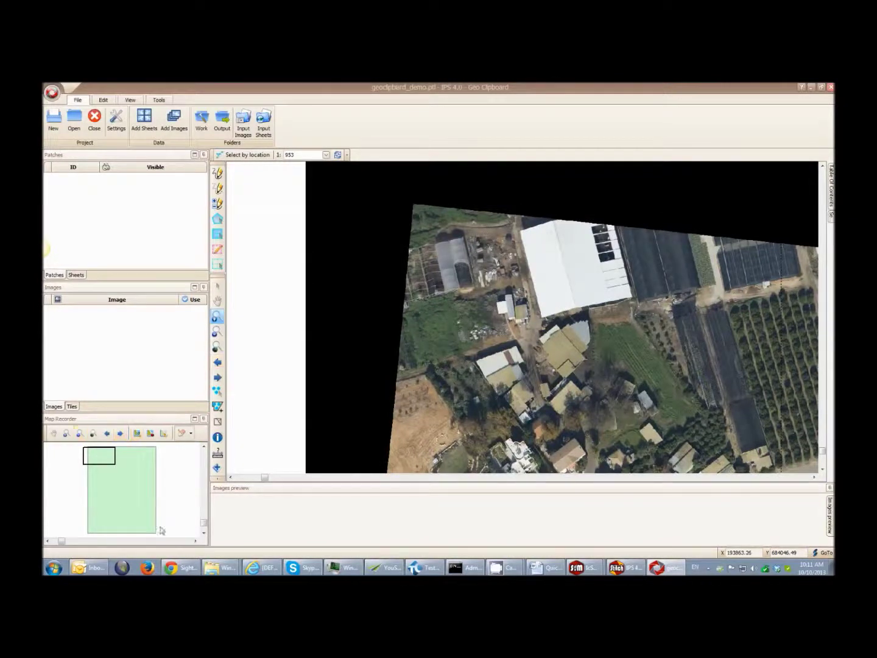
pyautogui.click(150, 433)
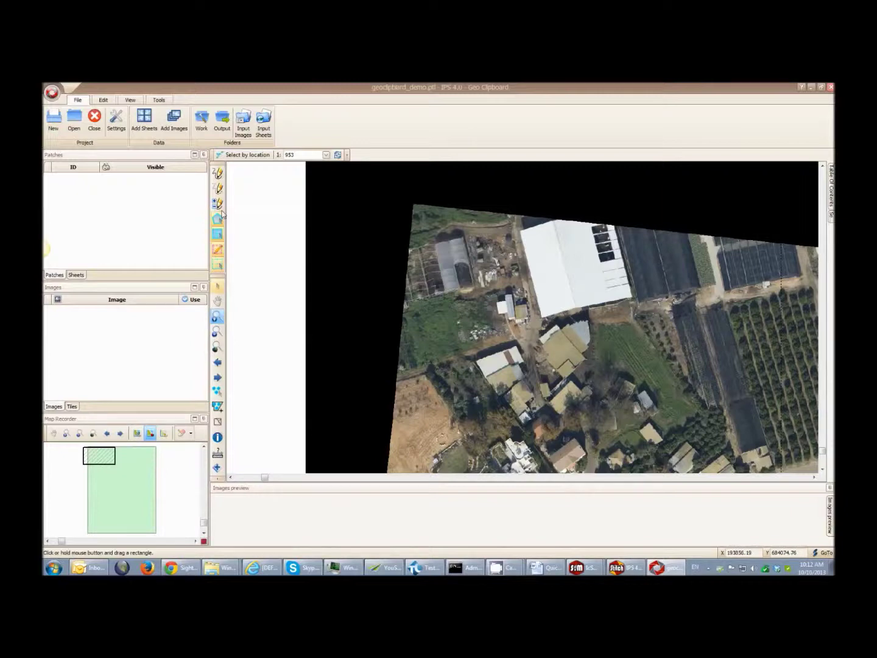
pyautogui.click(217, 301)
pyautogui.moveTo(697, 357); pyautogui.dragTo(250, 310)
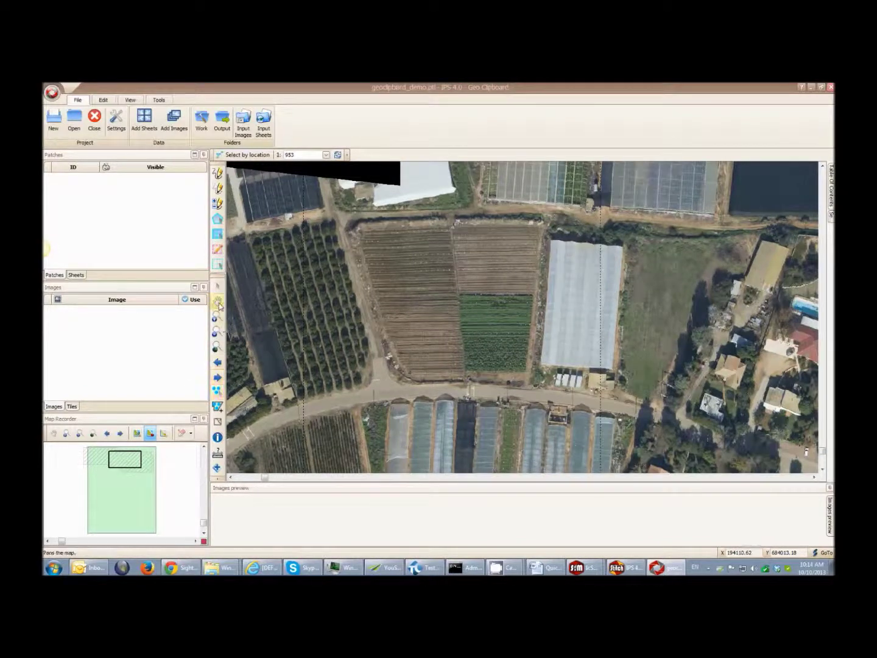
pyautogui.moveTo(516, 382); pyautogui.dragTo(497, 237)
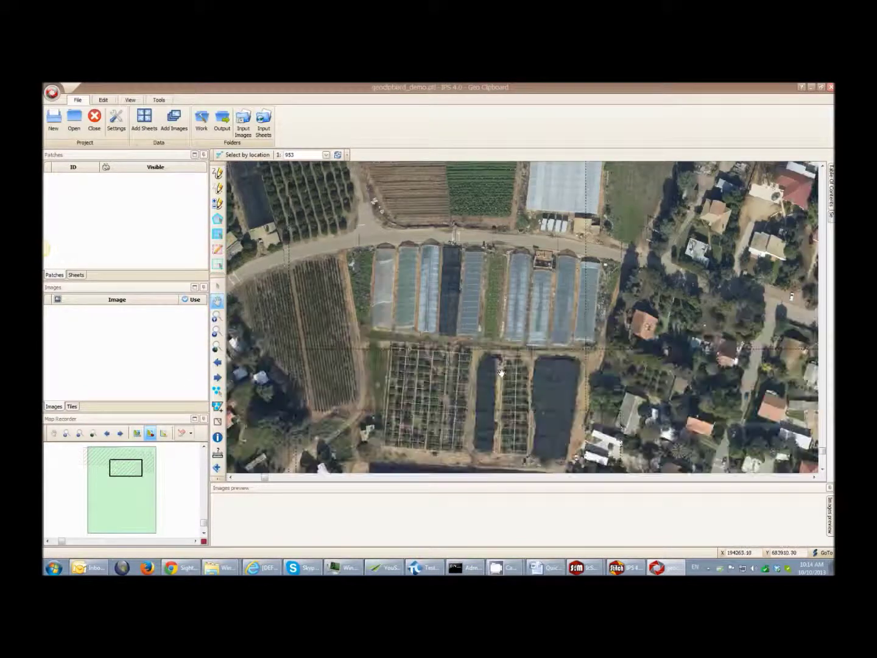
pyautogui.moveTo(493, 399); pyautogui.dragTo(450, 282)
pyautogui.moveTo(514, 420); pyautogui.dragTo(439, 277)
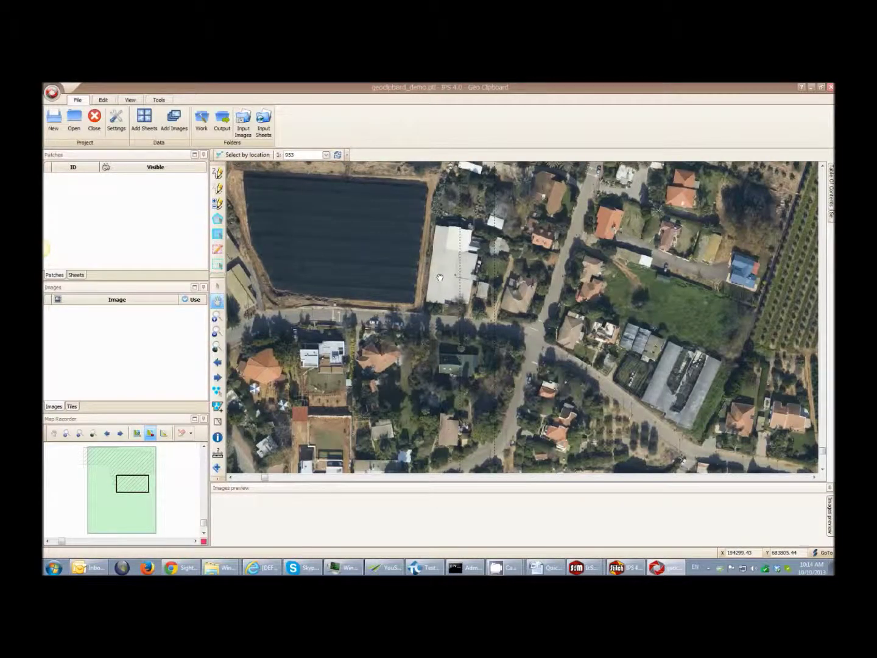
# Draw a six-point patch polygon around the brown-roofed house just south of the road below the dark rectangular field.
pyautogui.click(217, 174)
pyautogui.click(375, 334)
pyautogui.click(347, 358)
pyautogui.click(349, 382)
pyautogui.click(400, 373)
pyautogui.click(417, 354)
pyautogui.click(396, 326)
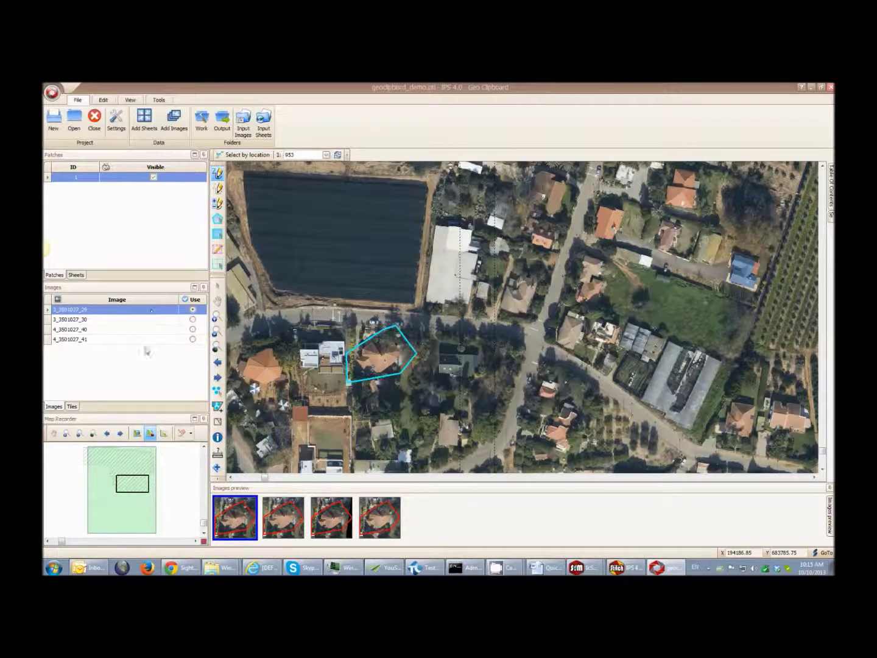
# Compare the patch filled from images 3_3501027_30, 4_3501027_40 and 4_3501027_41, and choose 4_3501027_40 as its source.
pyautogui.click(193, 320)
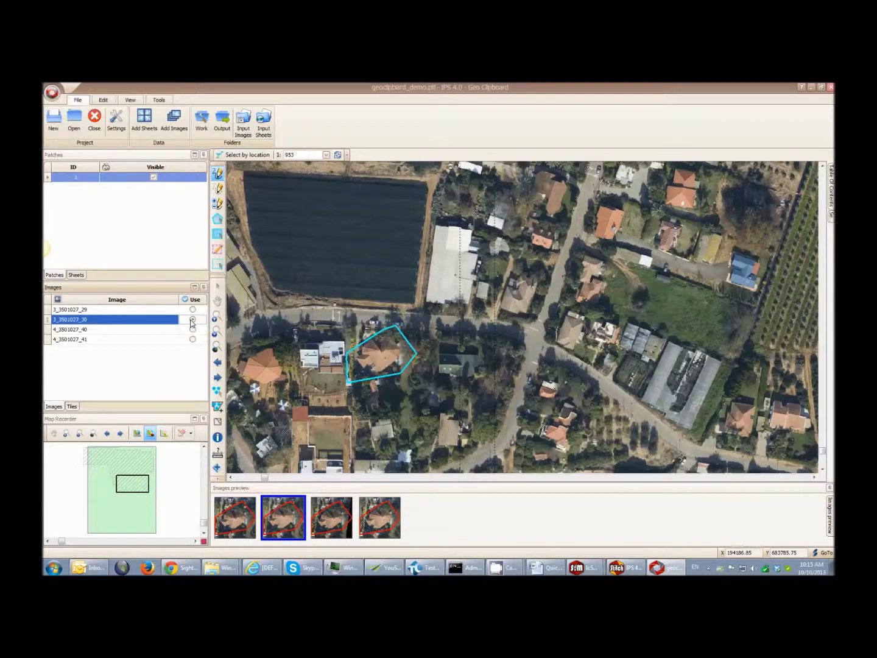
pyautogui.click(192, 329)
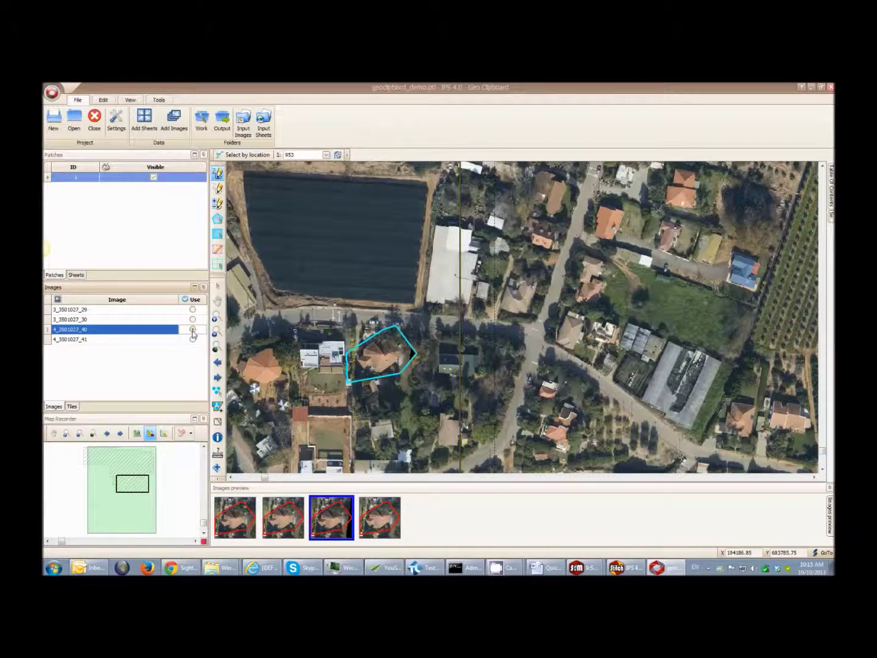
pyautogui.click(193, 339)
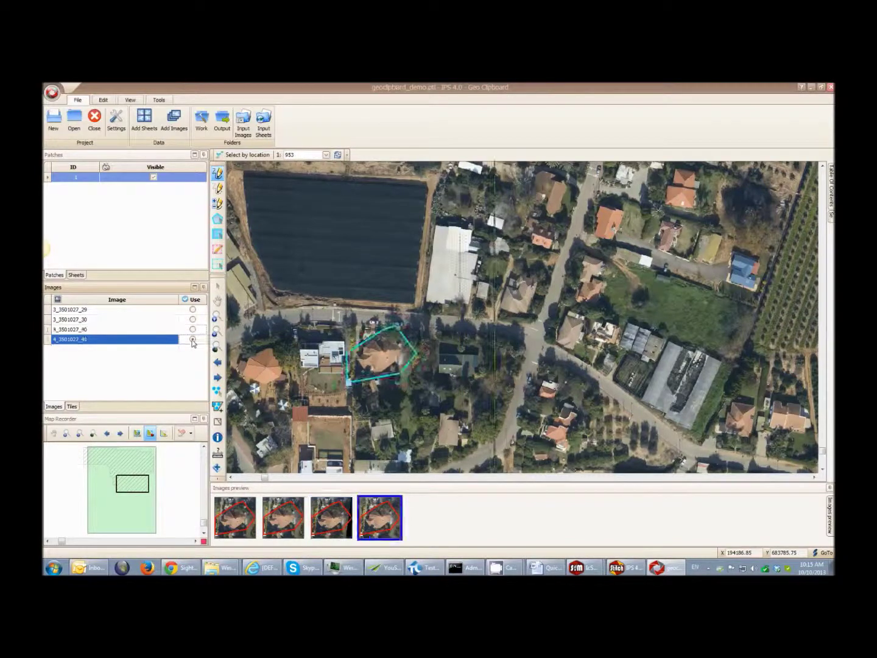
pyautogui.click(193, 330)
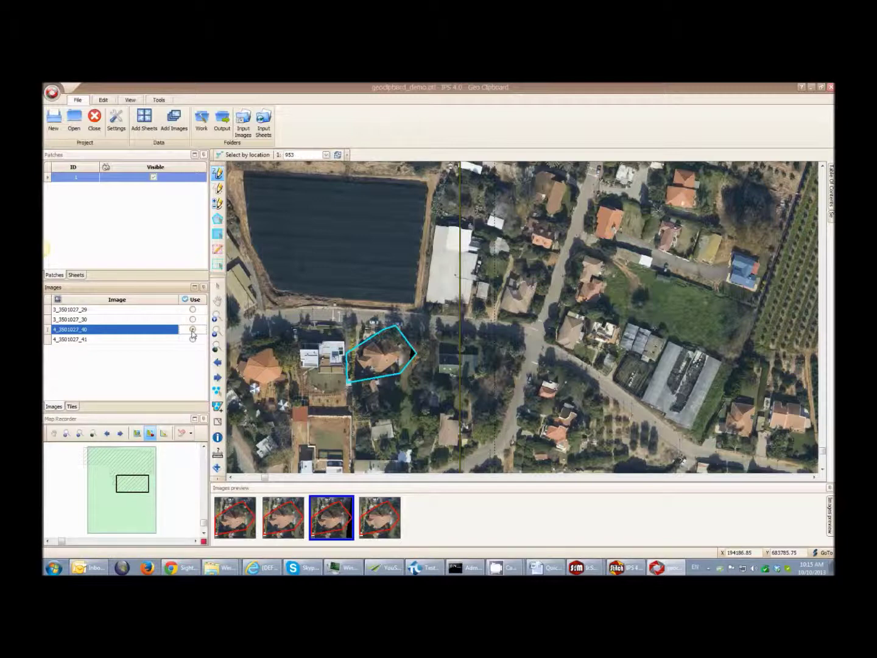
pyautogui.click(574, 293)
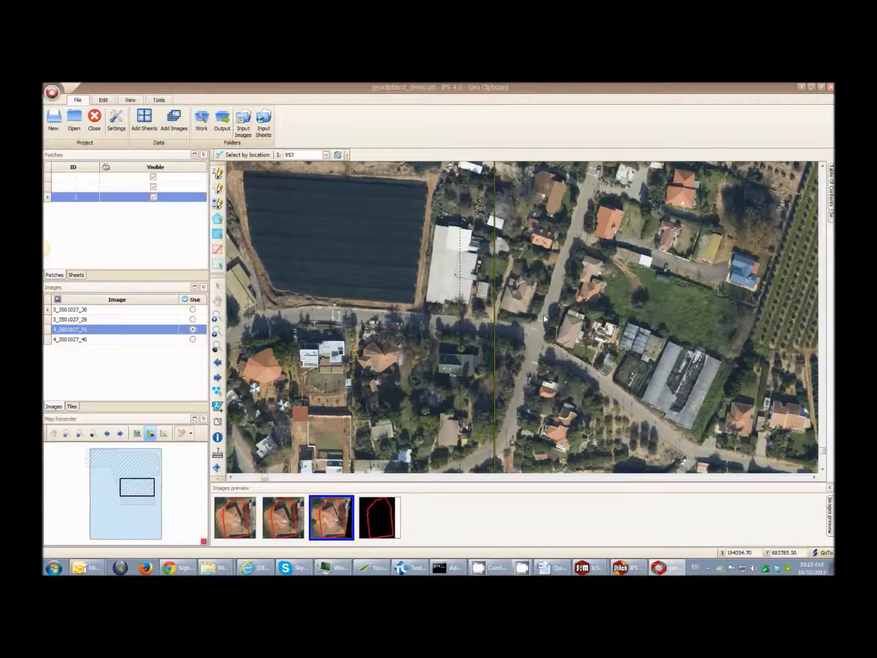
# Run the patching process with feathering and assembling, using uncompressed GTiff sheet output tiled at 256, and dismiss the processing log.
pyautogui.click(103, 101)
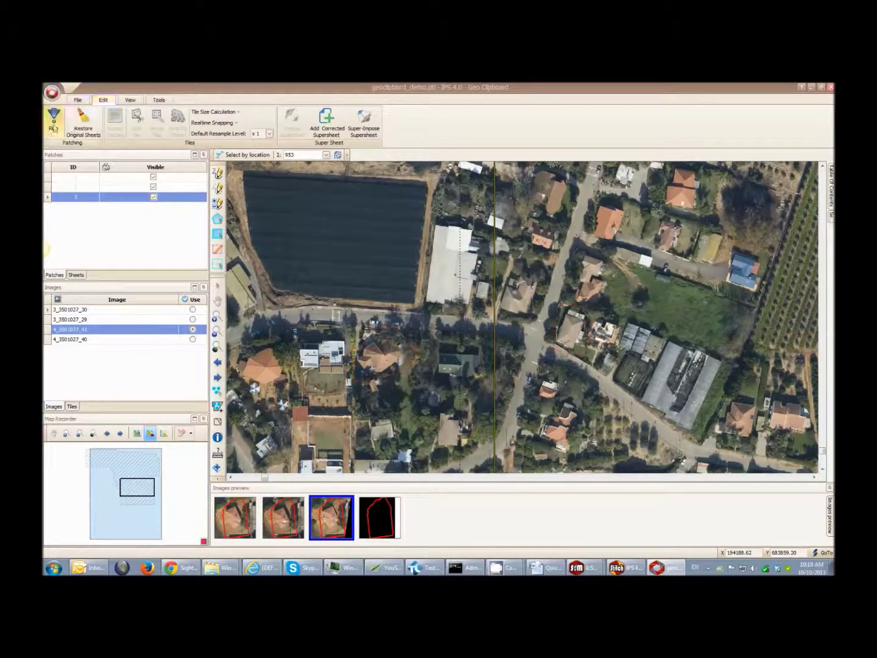
pyautogui.click(53, 119)
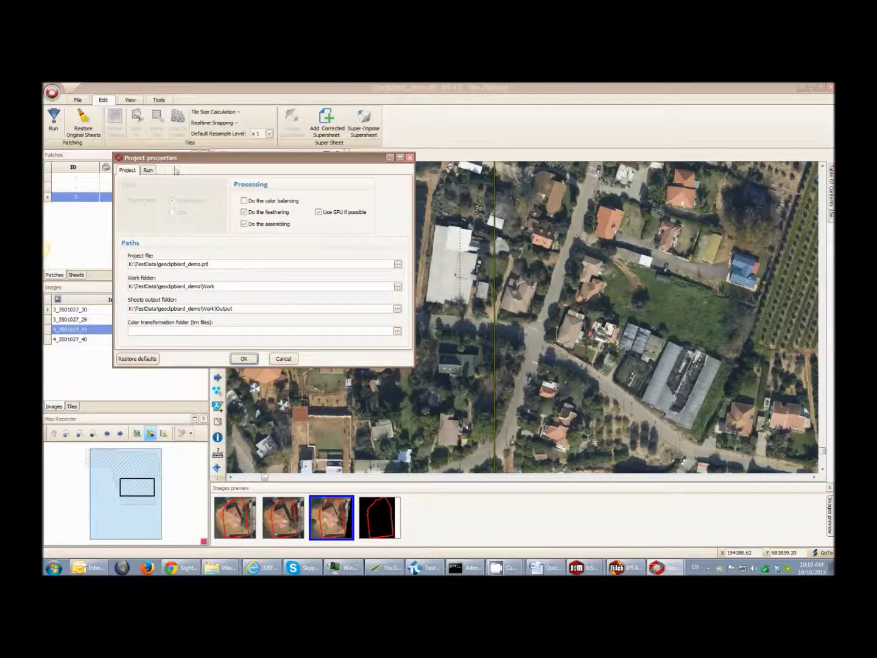
pyautogui.click(148, 170)
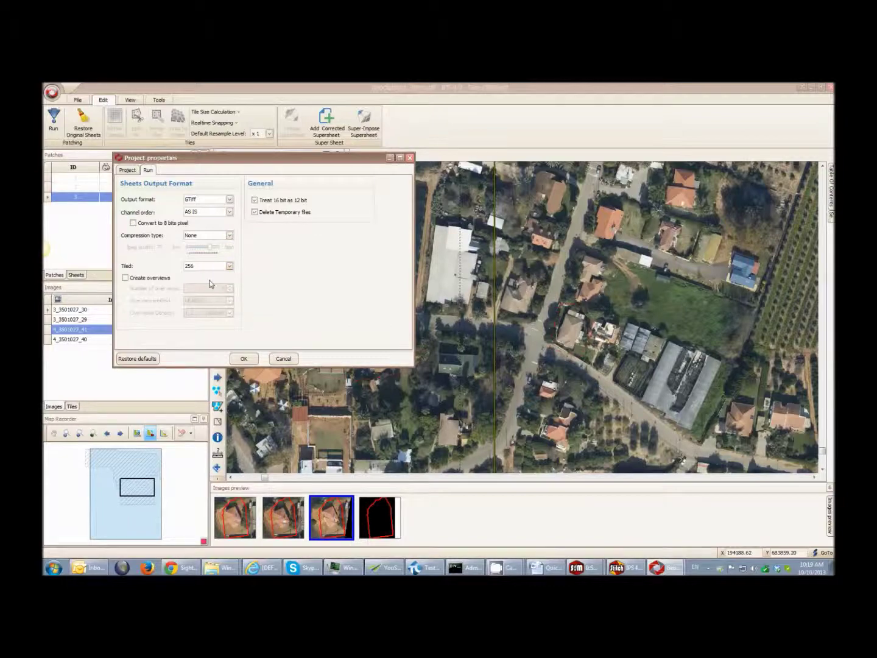
pyautogui.click(238, 362)
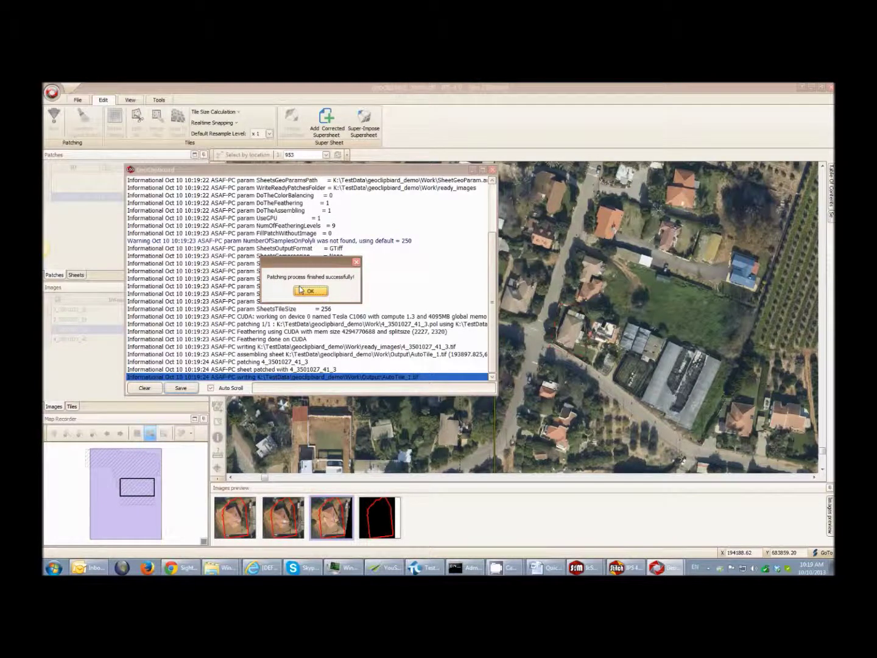
pyautogui.click(308, 291)
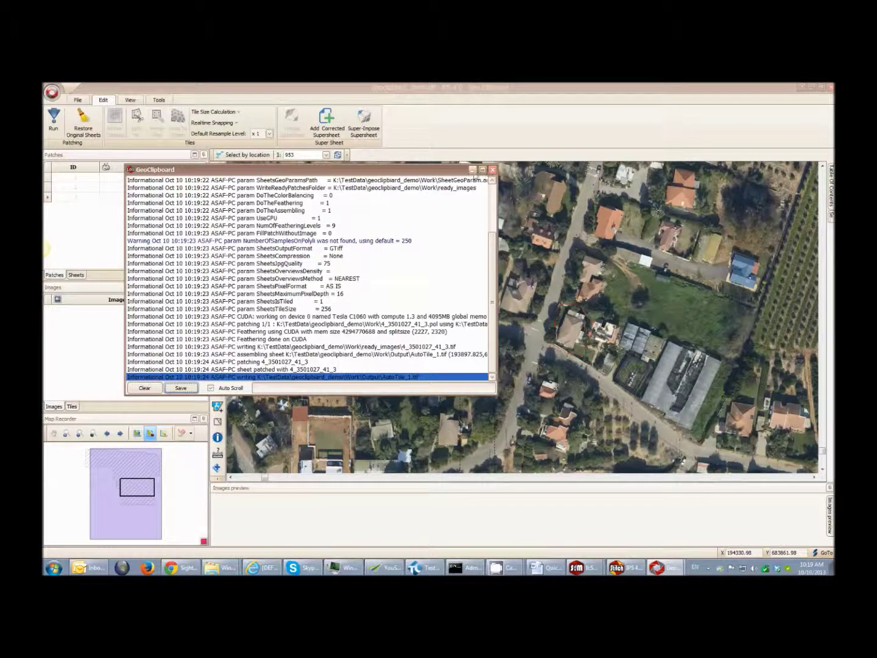
pyautogui.click(473, 170)
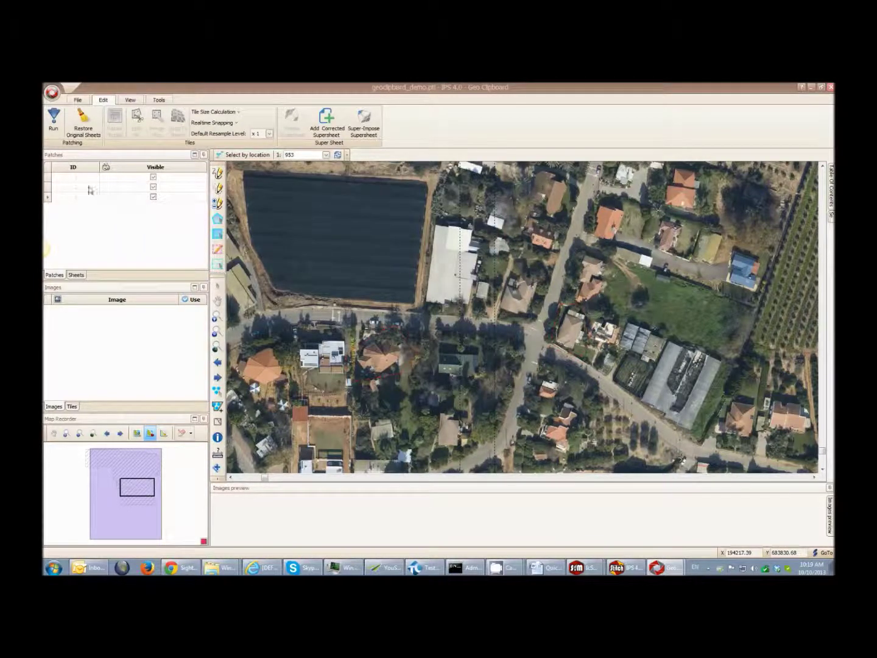
# Inspect each of the three patches in turn on the map, ending on the first patch around the brown-roofed house.
pyautogui.click(75, 177)
pyautogui.click(75, 189)
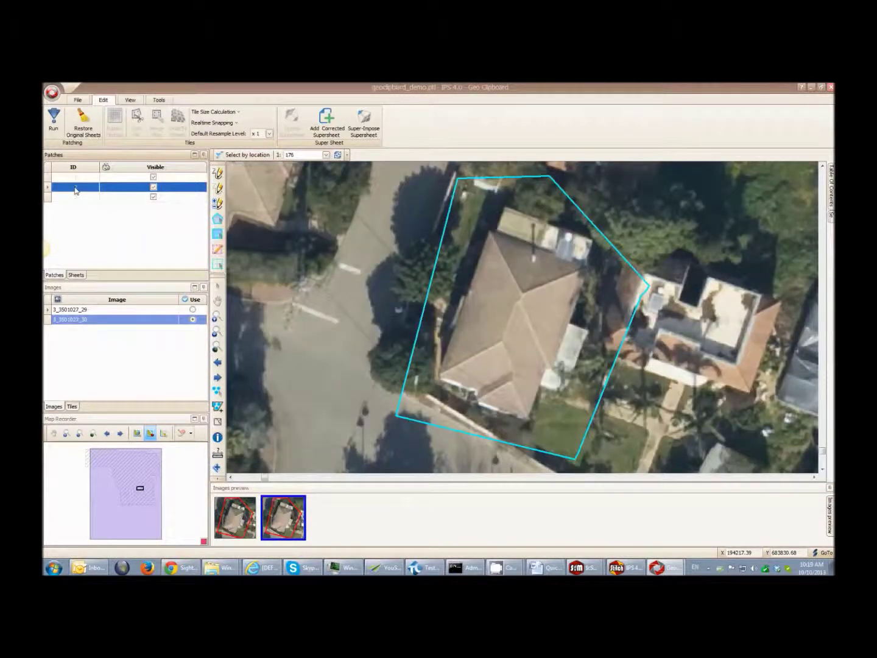
pyautogui.click(71, 197)
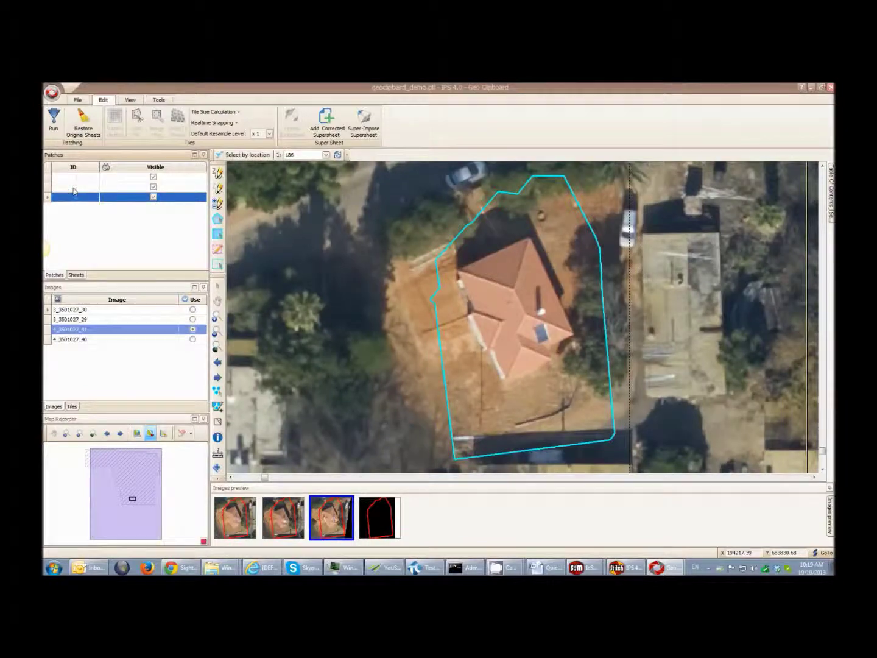
pyautogui.click(72, 188)
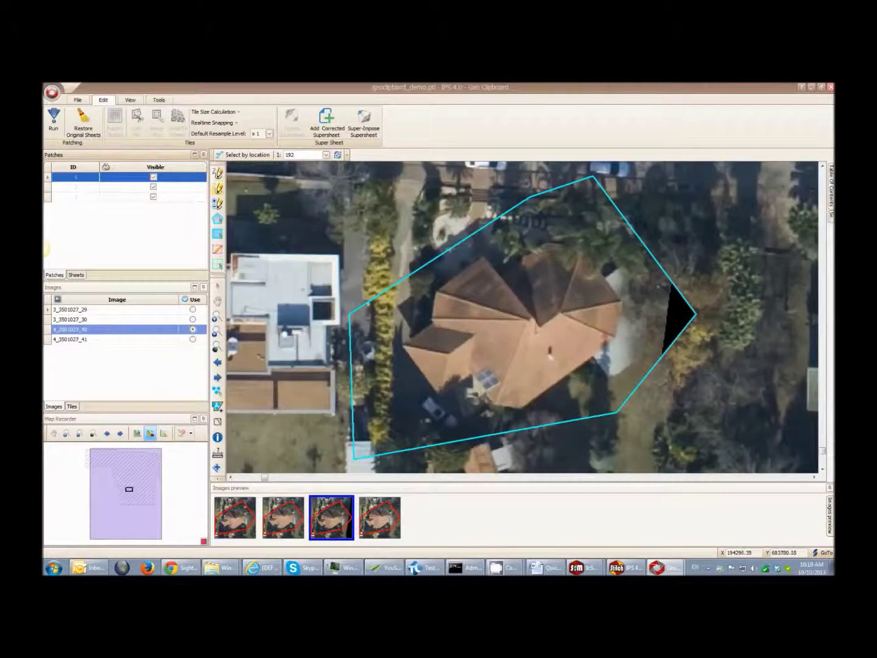